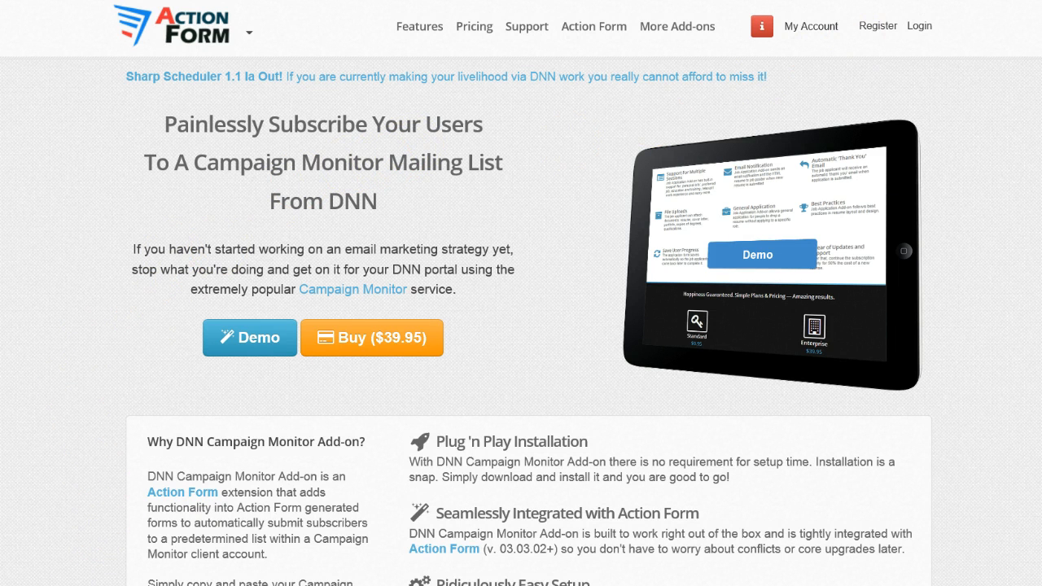
Add a new avt.ActionForm module to the ContentPane of the Campaign Monitor page and close the module panel.
{"action": "left_click", "coordinate": [897, 1]}
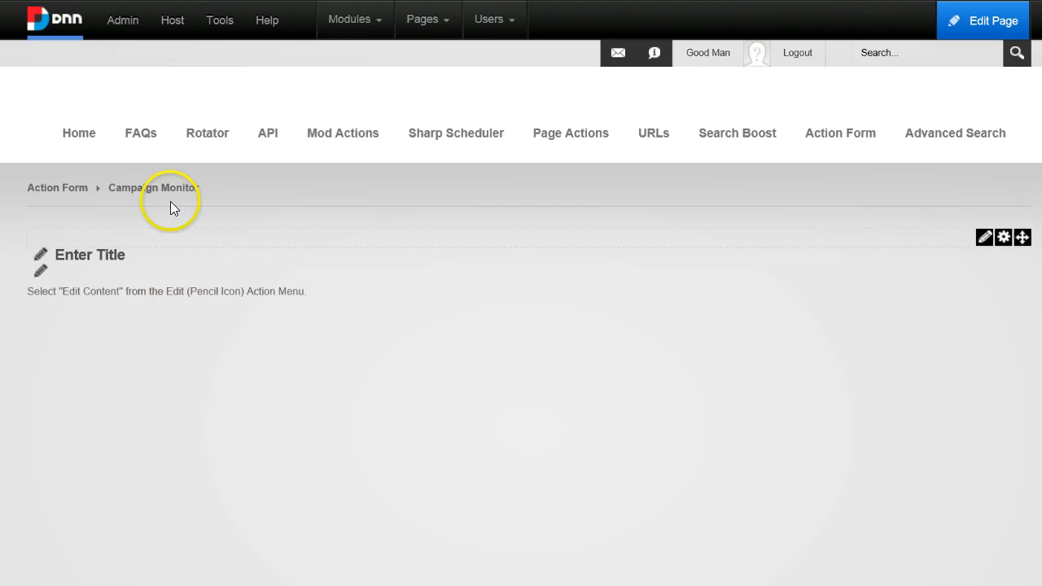
{"action": "mouse_move", "coordinate": [360, 19]}
{"action": "left_click", "coordinate": [372, 65]}
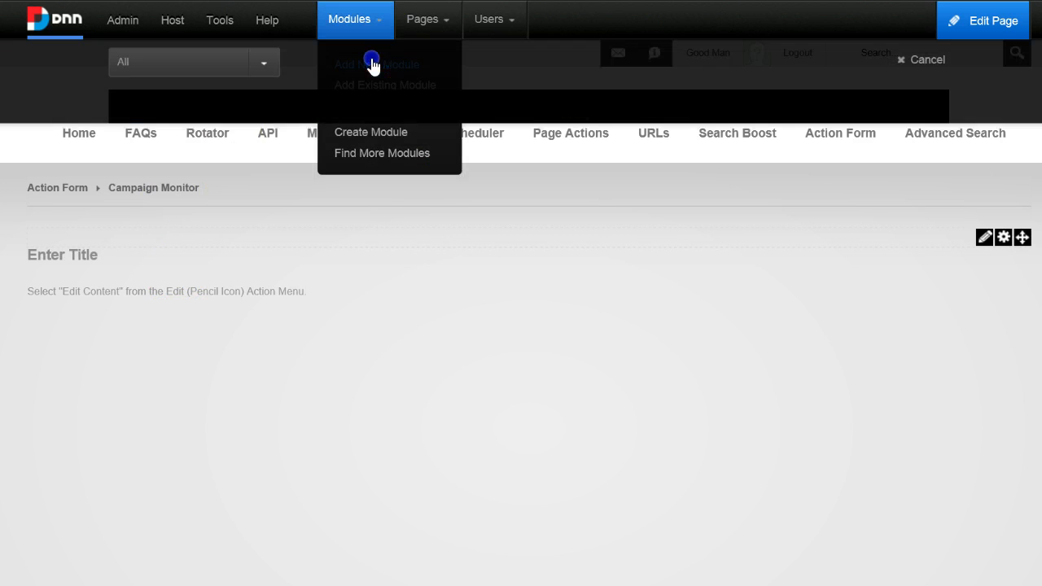
{"action": "left_click", "coordinate": [614, 109]}
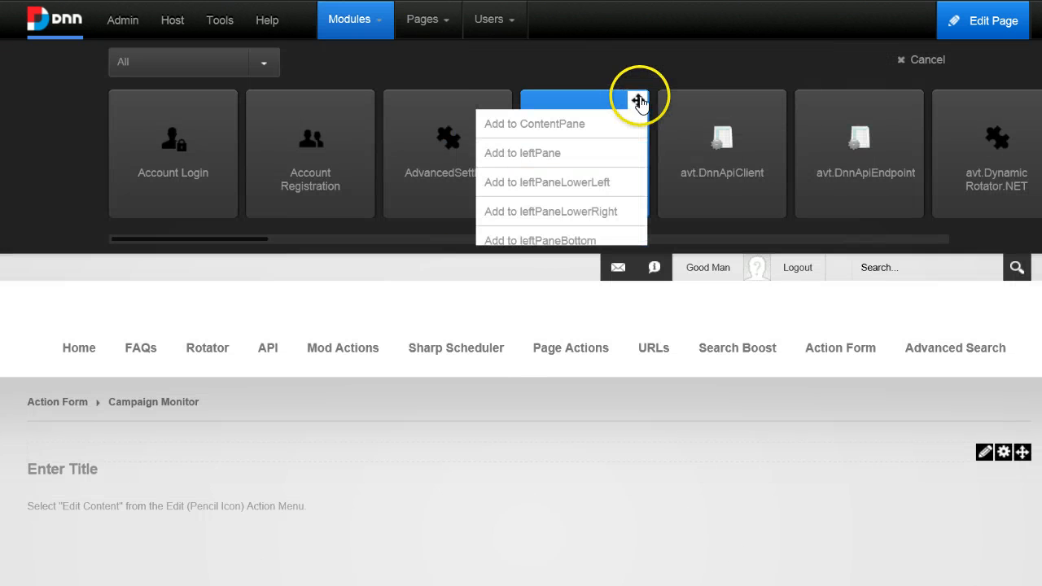
{"action": "left_click", "coordinate": [617, 127]}
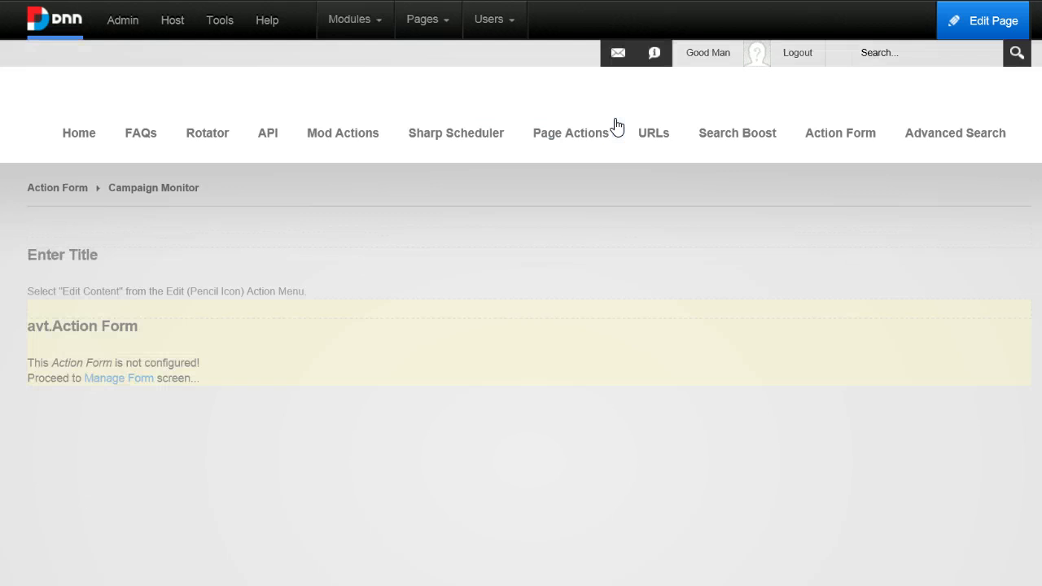
{"action": "scroll", "coordinate": [770, 410], "scroll_direction": "down", "scroll_amount": 1}
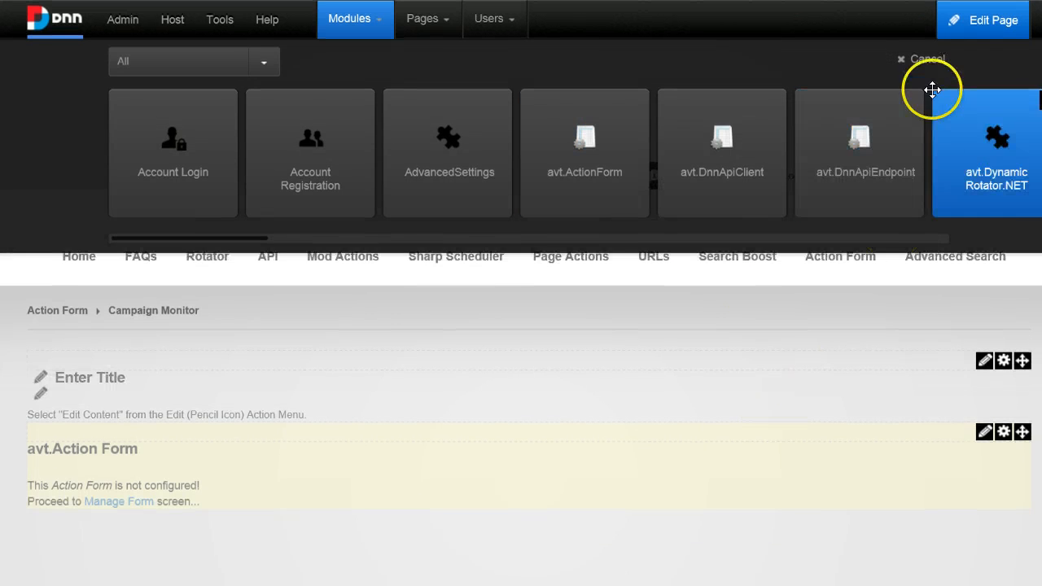
{"action": "left_click", "coordinate": [926, 58]}
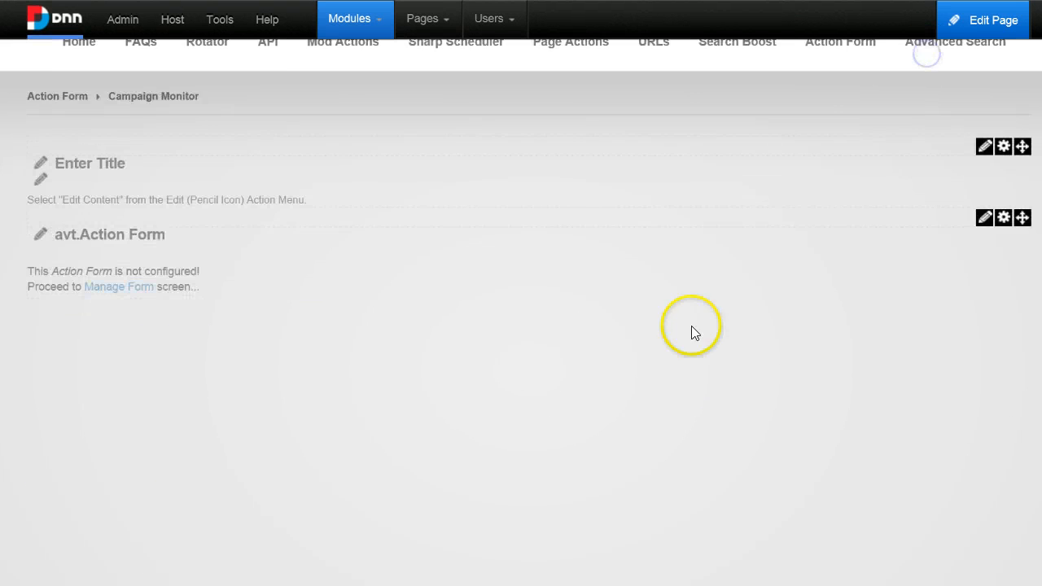
Open the form's management screen and start from the Subscribe to CampaignMonitor template.
{"action": "left_click", "coordinate": [134, 289]}
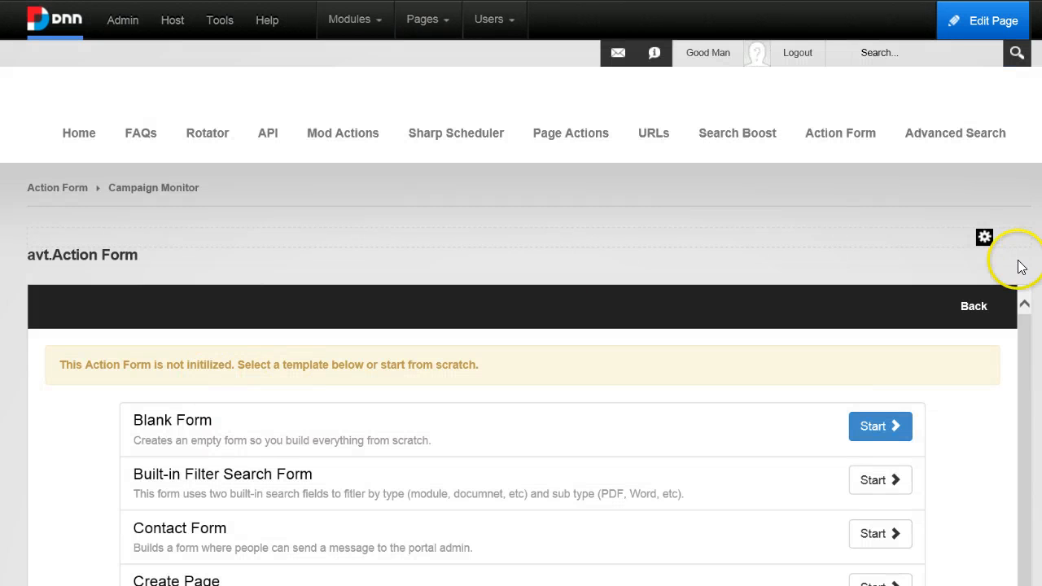
{"action": "scroll", "coordinate": [521, 313], "scroll_direction": "down", "scroll_amount": 4}
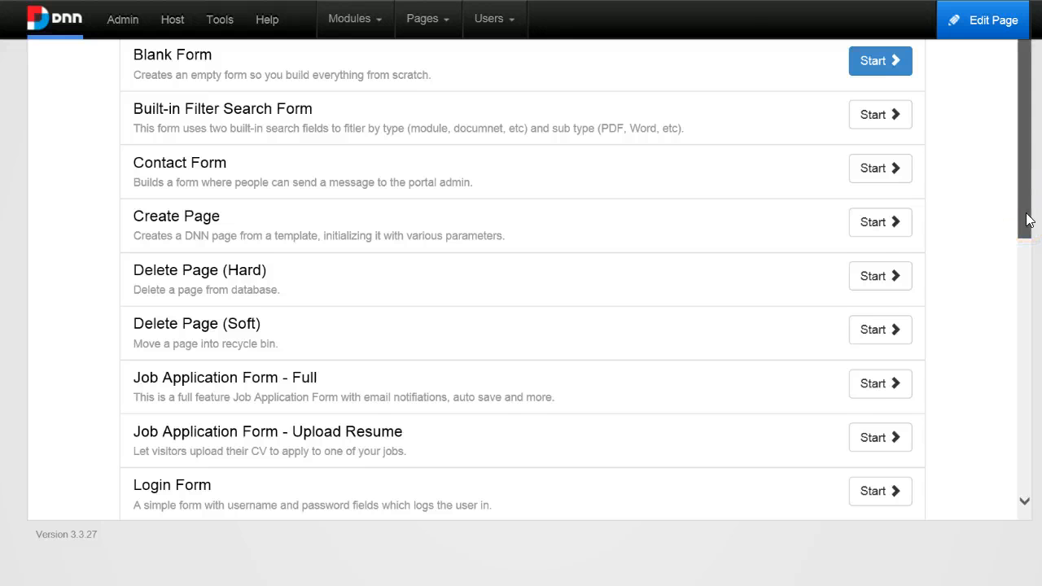
{"action": "left_click_drag", "start_coordinate": [1026, 214], "coordinate": [1000, 435]}
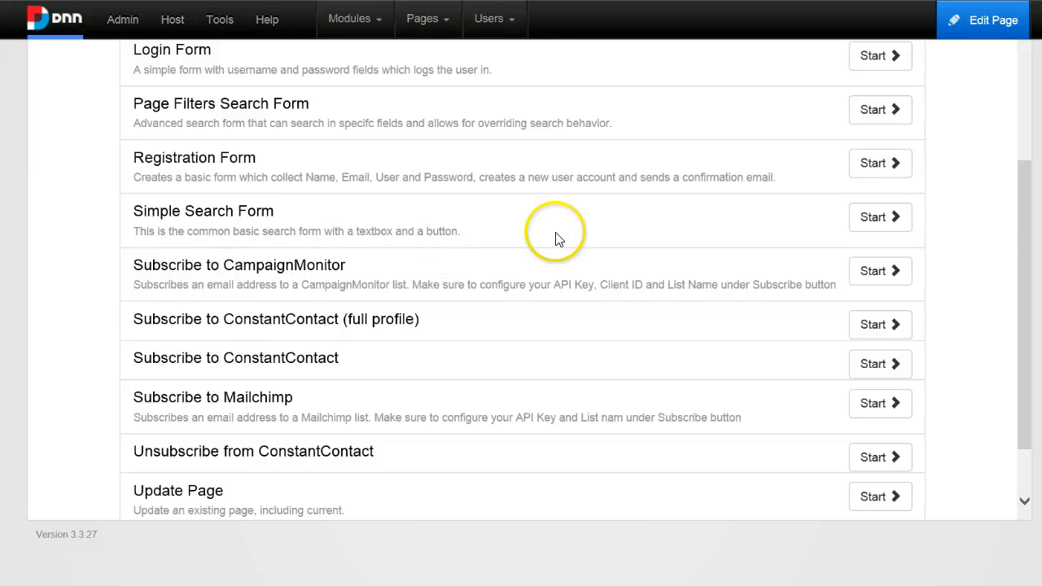
{"action": "left_click", "coordinate": [886, 270]}
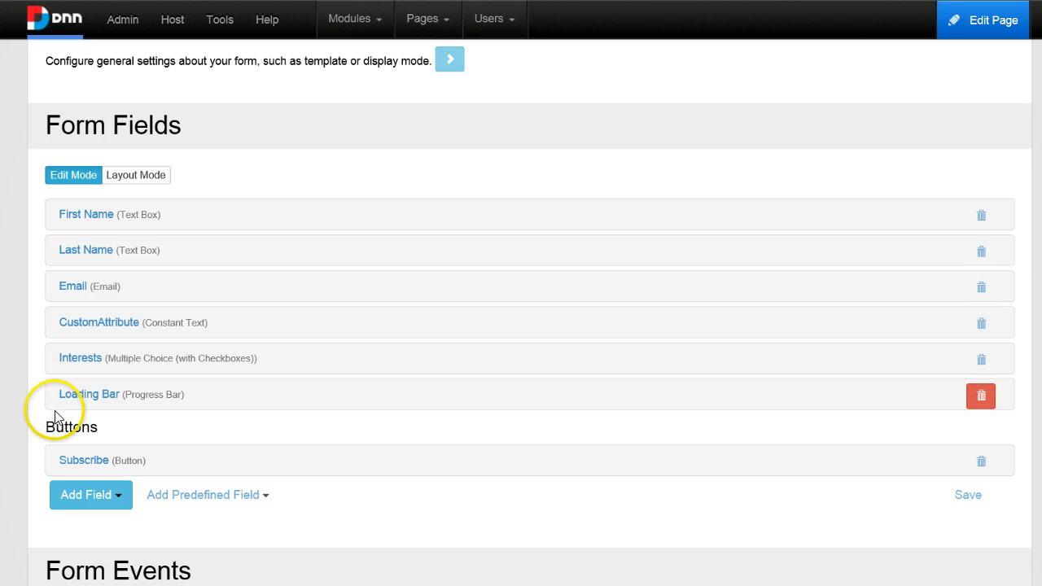
Expand the Subscribe button and its Subscribe To Campaign Monitor click action to review the API Key, Client Id and List Name settings.
{"action": "left_click", "coordinate": [76, 467]}
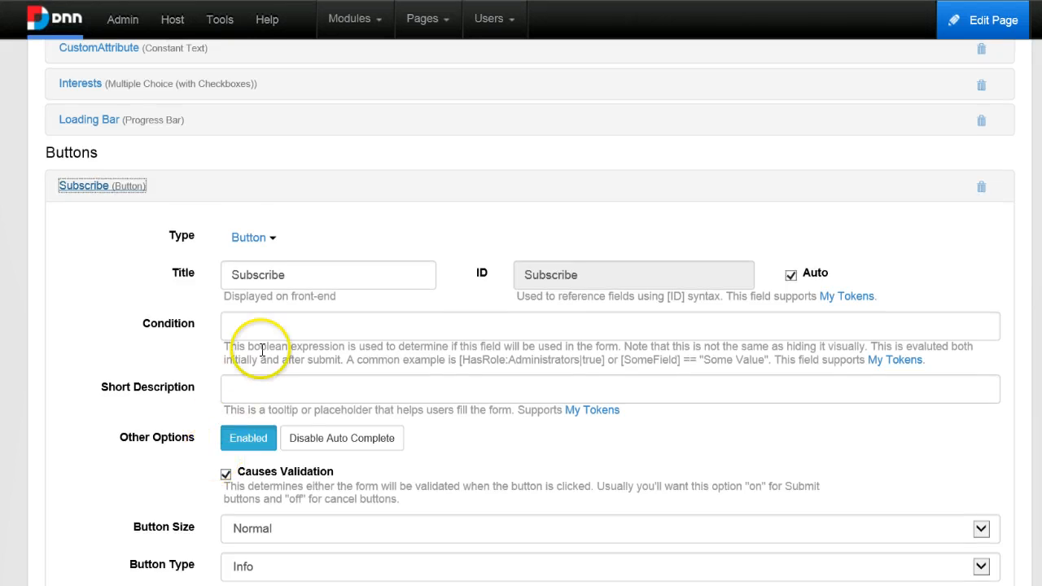
{"action": "scroll", "coordinate": [262, 350], "scroll_direction": "down", "scroll_amount": 3}
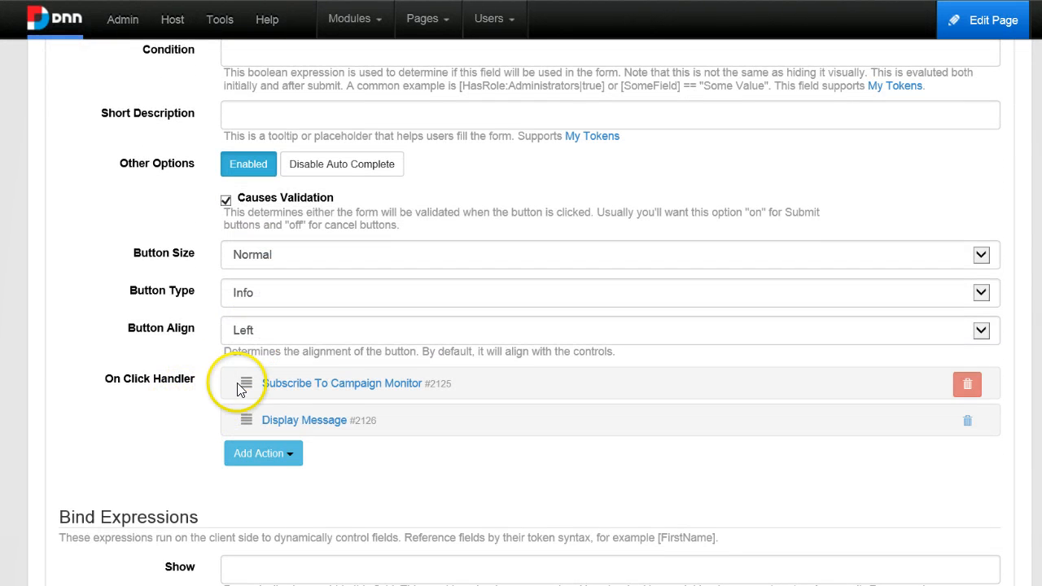
{"action": "scroll", "coordinate": [217, 396], "scroll_direction": "down", "scroll_amount": 1}
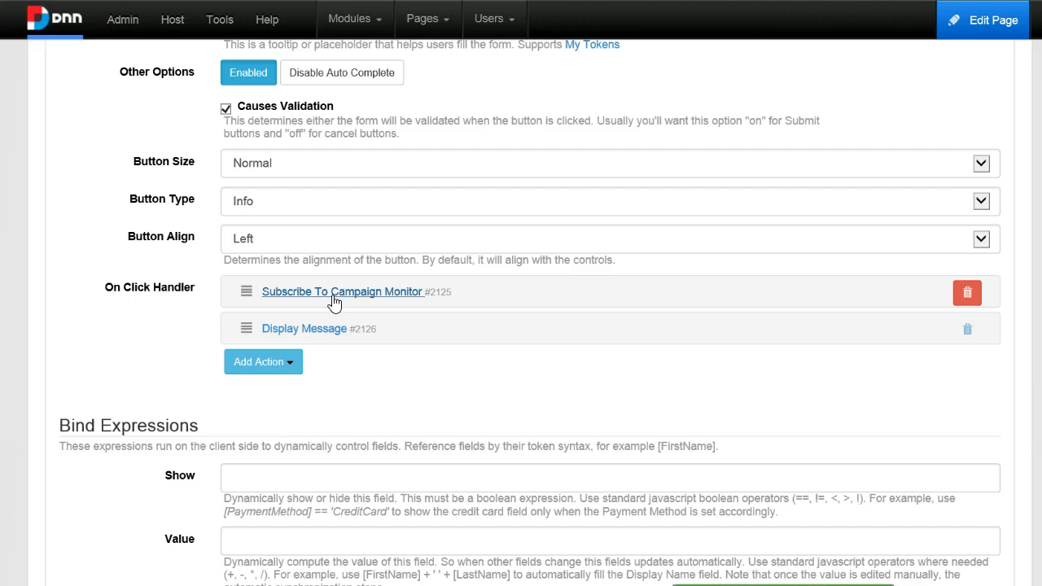
{"action": "left_click", "coordinate": [334, 295]}
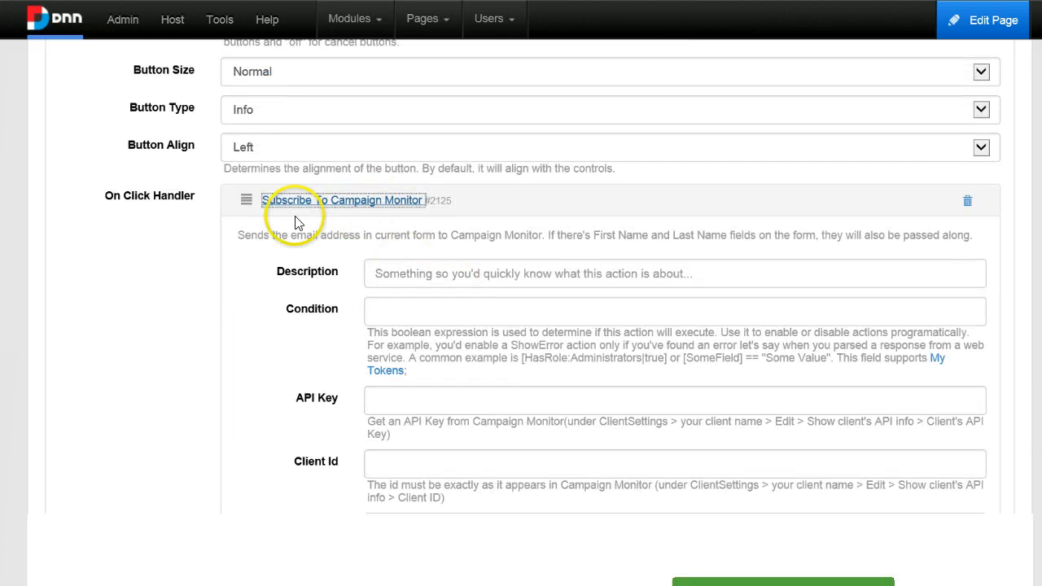
{"action": "scroll", "coordinate": [526, 157], "scroll_direction": "down", "scroll_amount": 1}
{"action": "scroll", "coordinate": [521, 207], "scroll_direction": "down", "scroll_amount": 1}
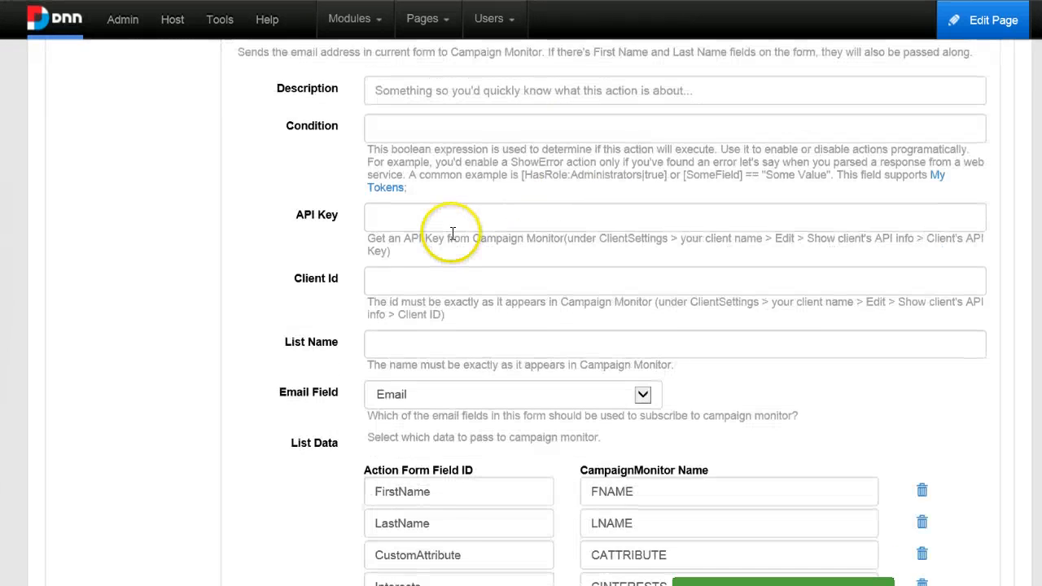
{"action": "scroll", "coordinate": [454, 226], "scroll_direction": "up", "scroll_amount": 1}
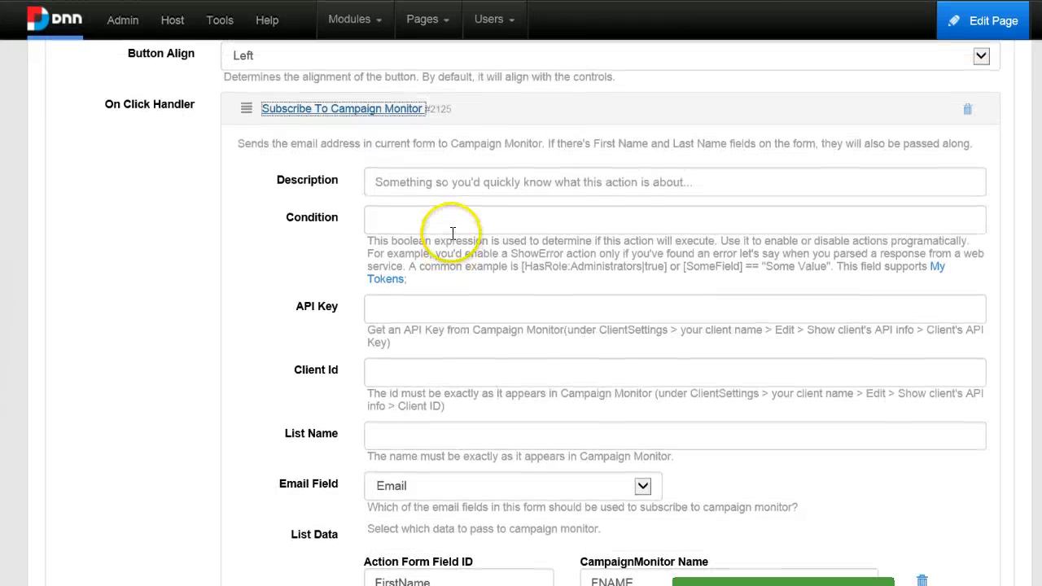
{"action": "left_click", "coordinate": [391, 310]}
{"action": "scroll", "coordinate": [382, 309], "scroll_direction": "down", "scroll_amount": 1}
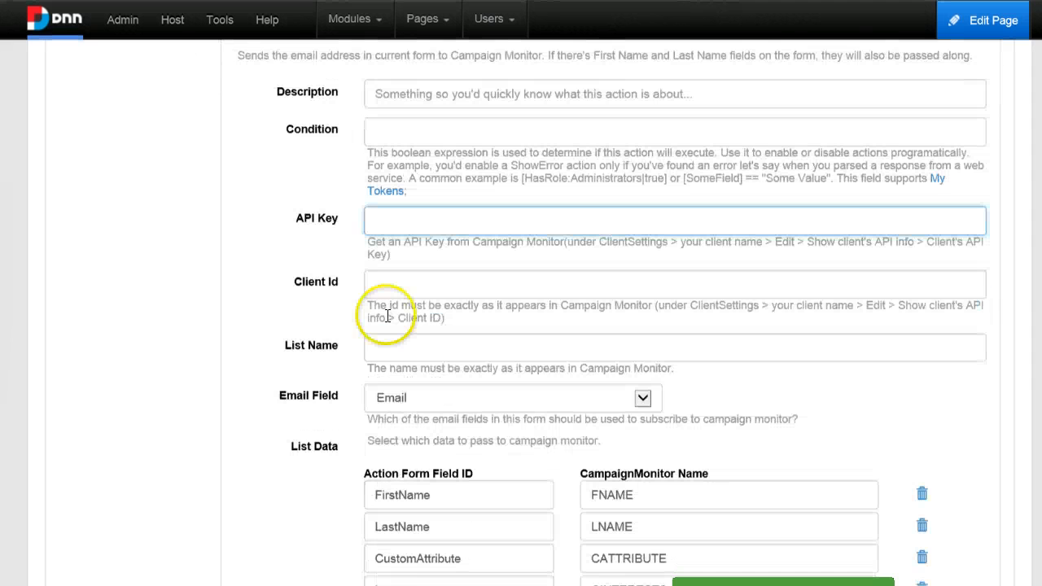
{"action": "left_click", "coordinate": [410, 342]}
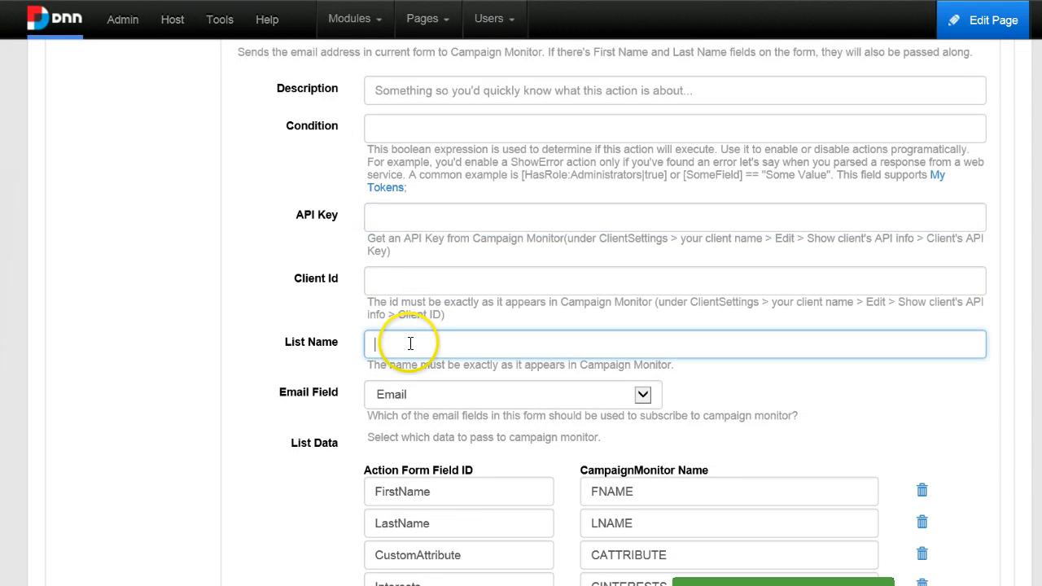
{"action": "scroll", "coordinate": [409, 342], "scroll_direction": "down", "scroll_amount": 1}
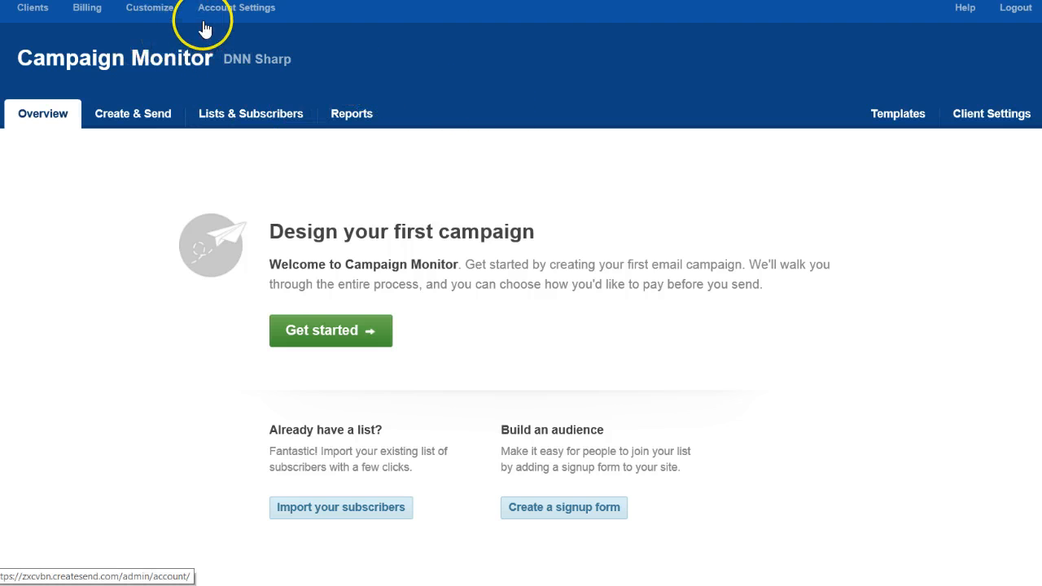
{"action": "left_click", "coordinate": [227, 8]}
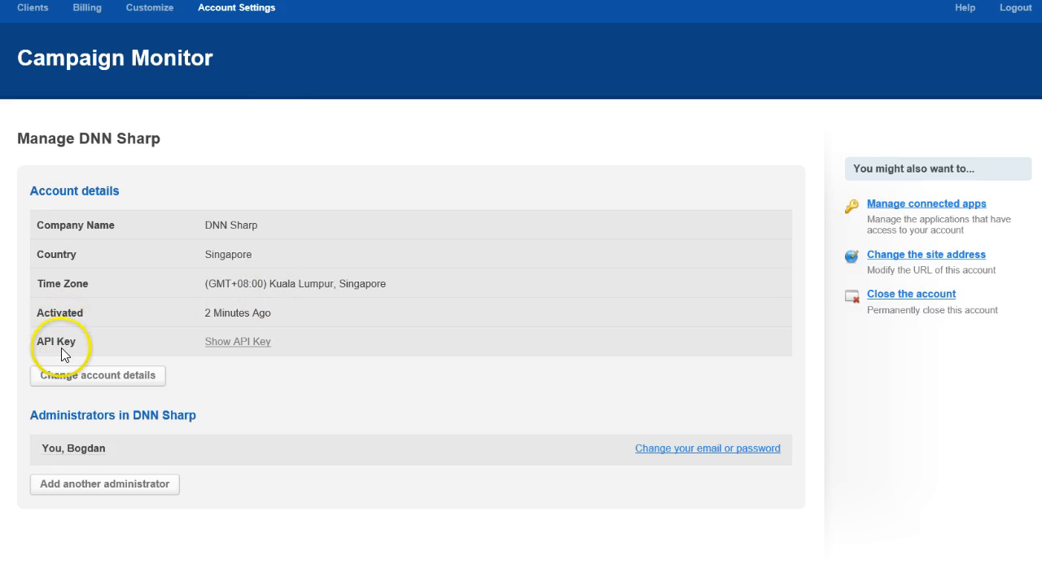
{"action": "left_click", "coordinate": [223, 342]}
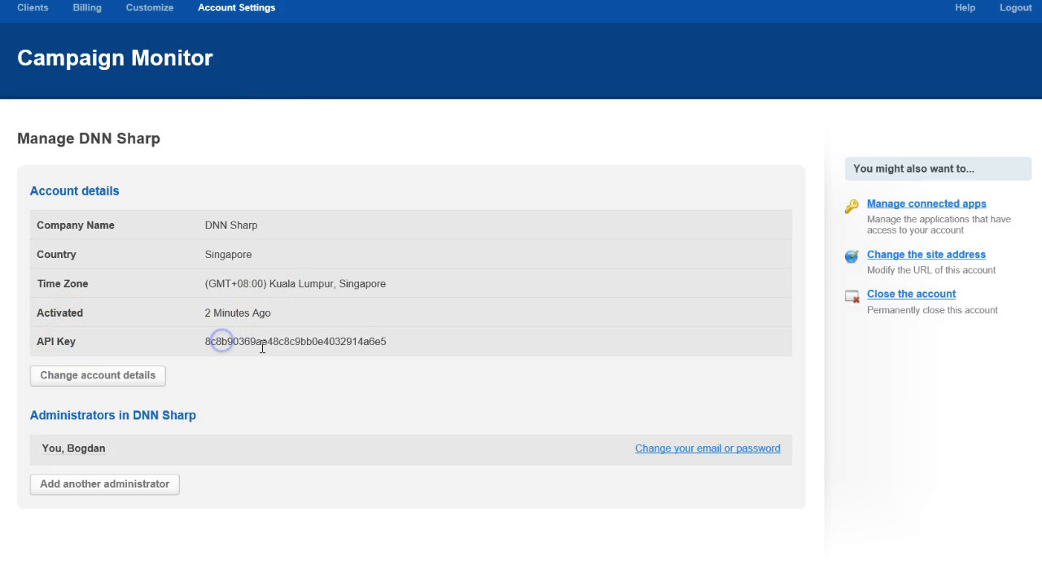
{"action": "double_click", "coordinate": [342, 343]}
{"action": "key", "text": "ctrl+c"}
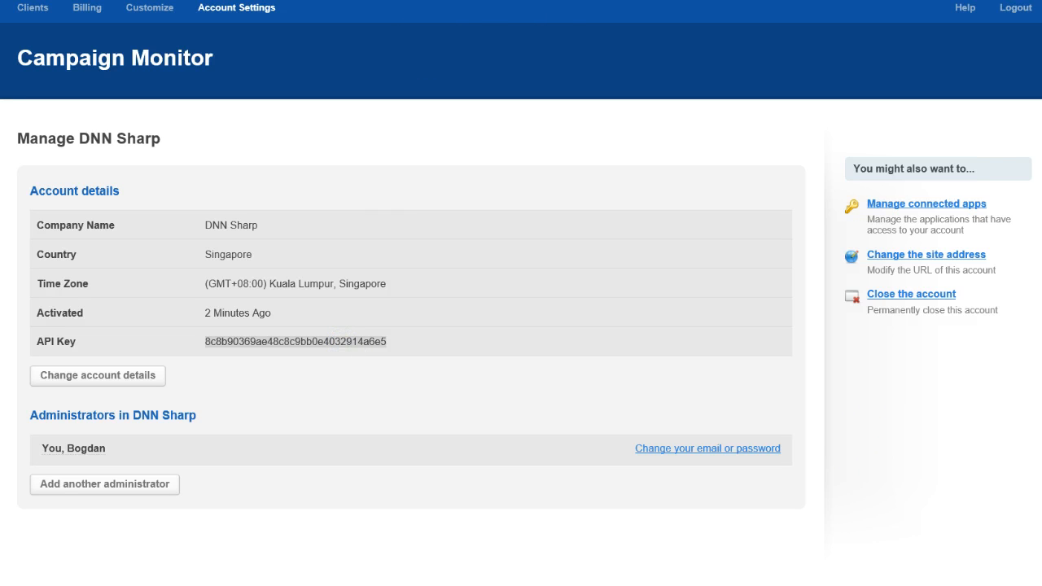
Switch back to the form editor and paste the API key into the action's API Key field.
{"action": "left_click", "coordinate": [578, 1]}
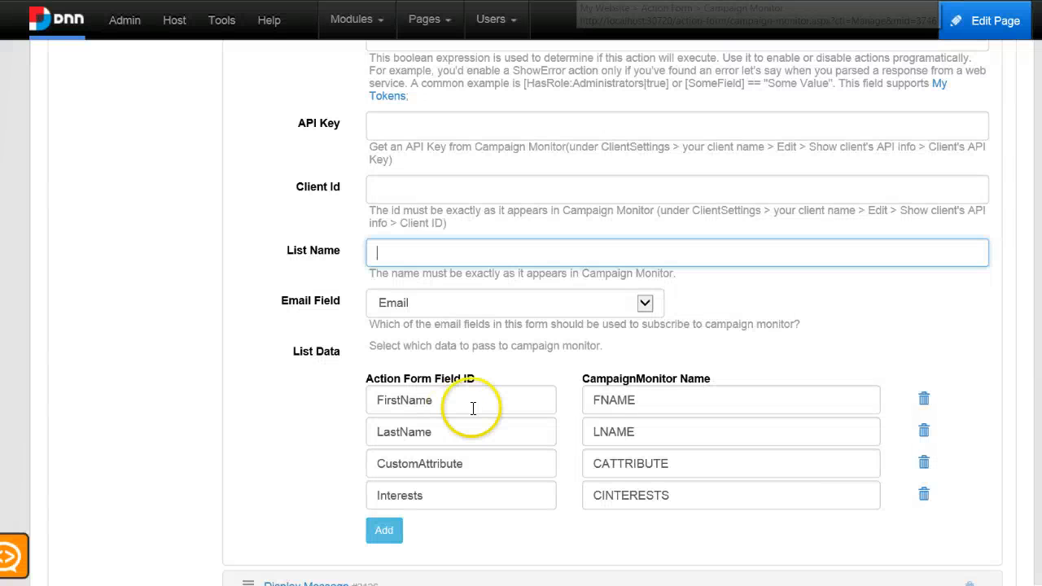
{"action": "left_click", "coordinate": [399, 125]}
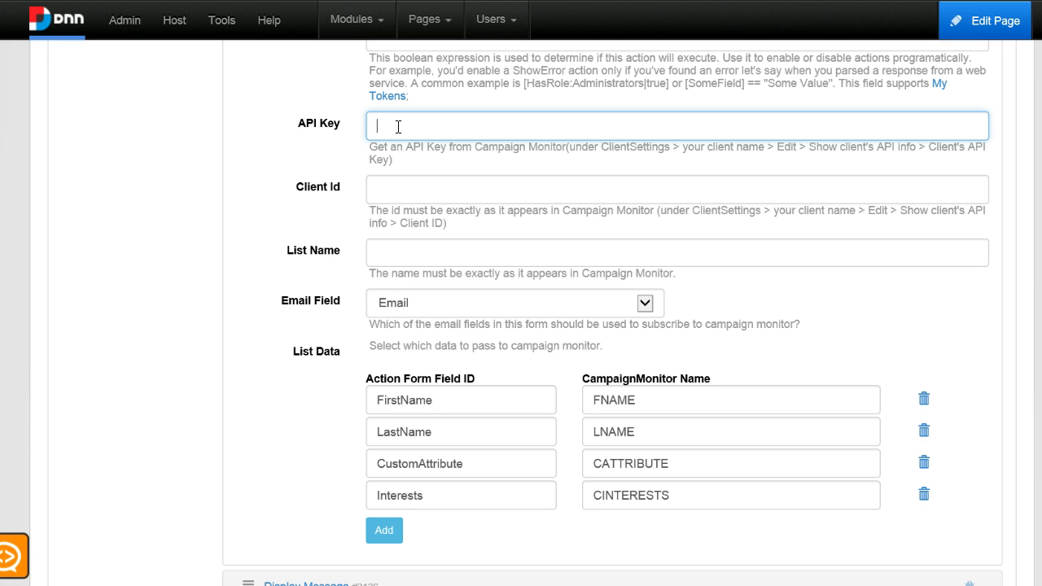
{"action": "key", "text": "ctrl+v"}
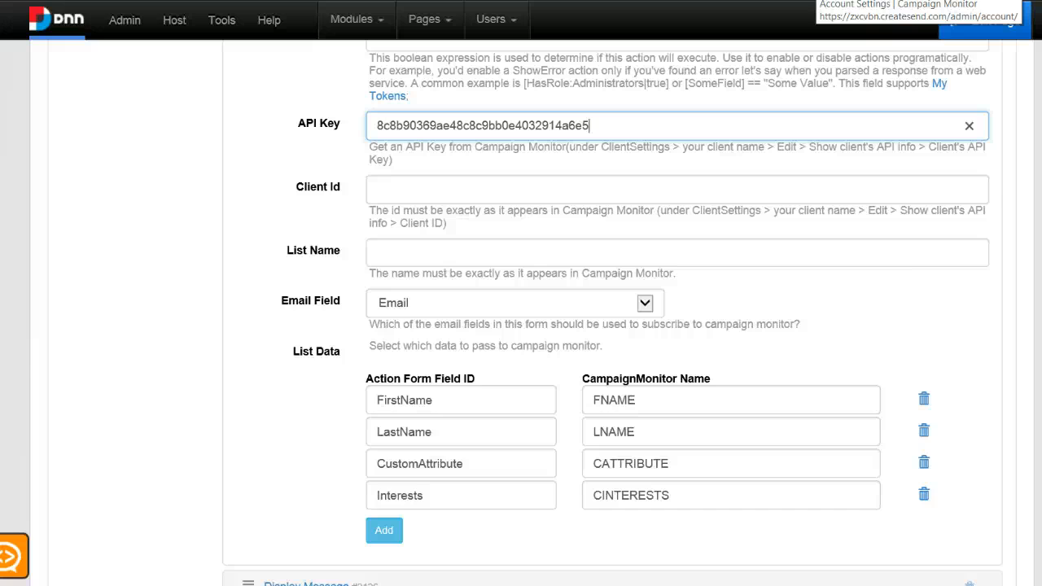
In Campaign Monitor, open the DNN Sharp client's settings and show the client's API info.
{"action": "left_click", "coordinate": [818, 0]}
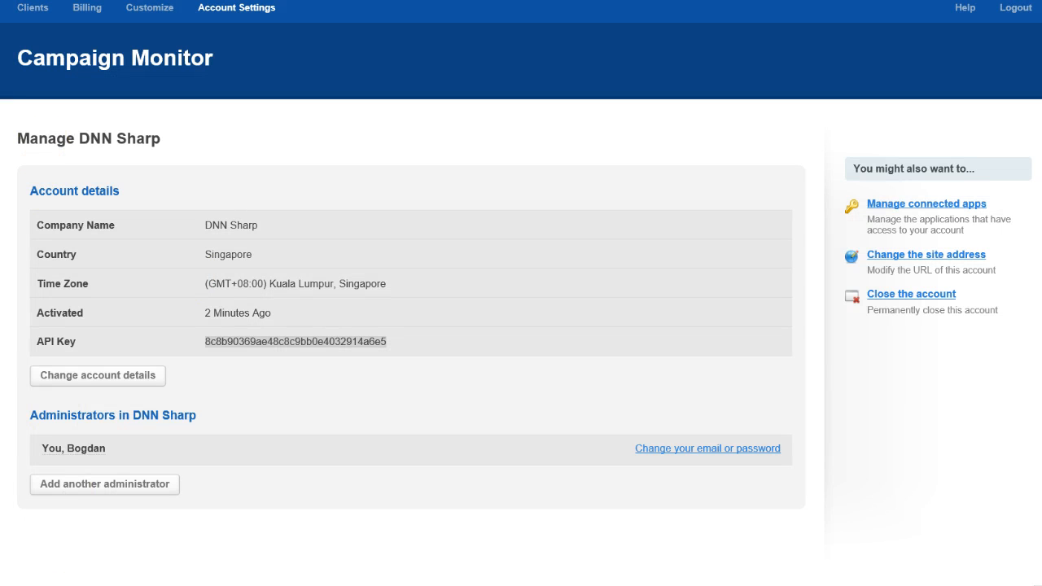
{"action": "left_click", "coordinate": [34, 10]}
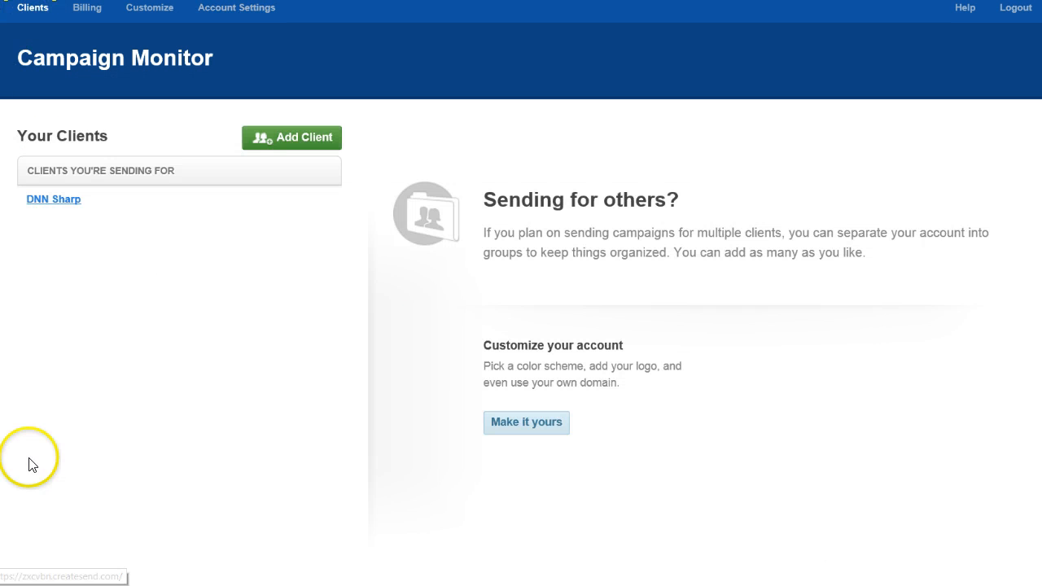
{"action": "left_click", "coordinate": [59, 204]}
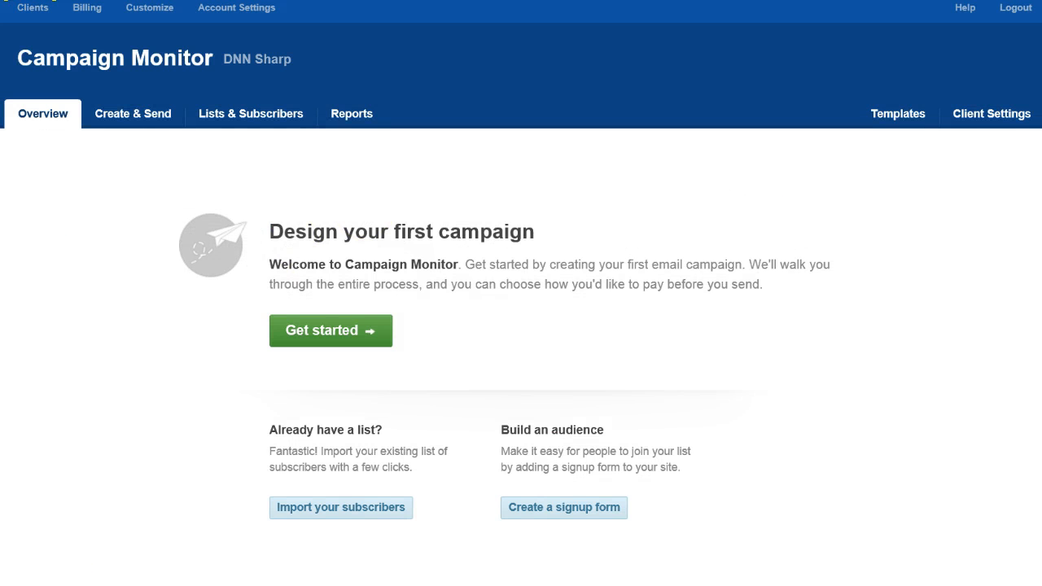
{"action": "left_click", "coordinate": [977, 116]}
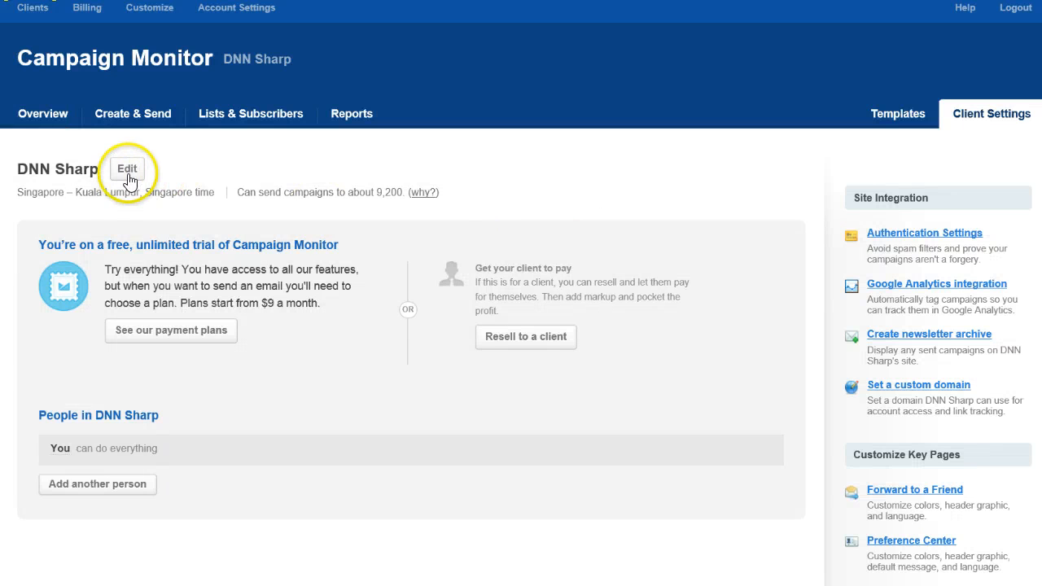
{"action": "left_click", "coordinate": [128, 171]}
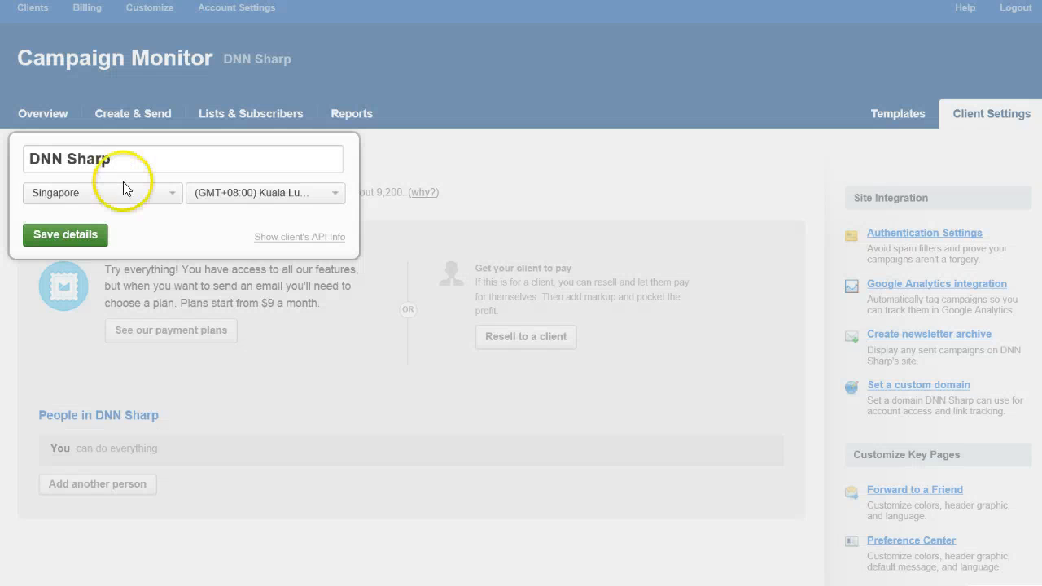
{"action": "left_click", "coordinate": [314, 237]}
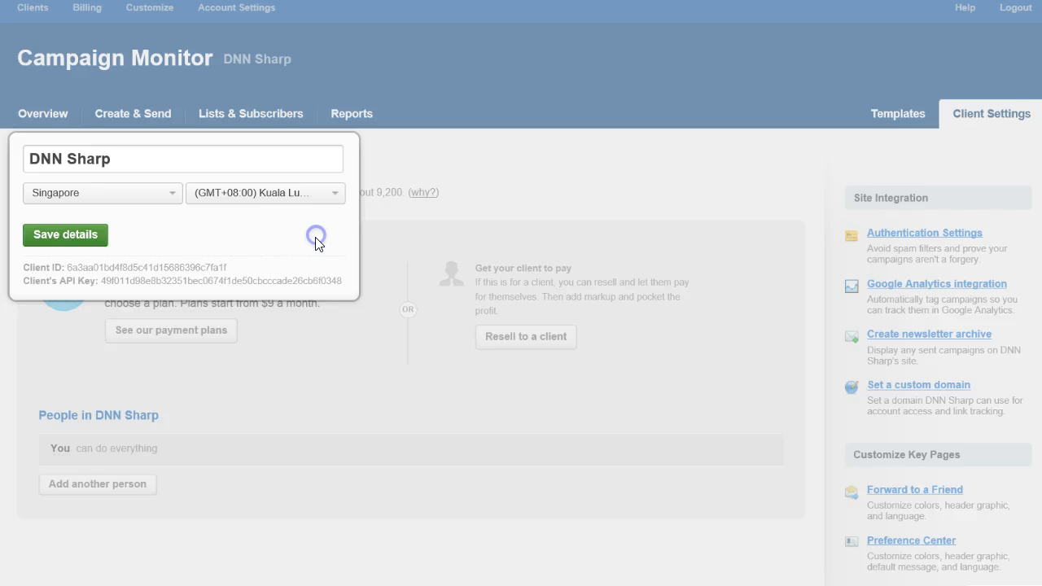
Select and copy the client ID, then return to the form editor.
{"action": "double_click", "coordinate": [86, 265]}
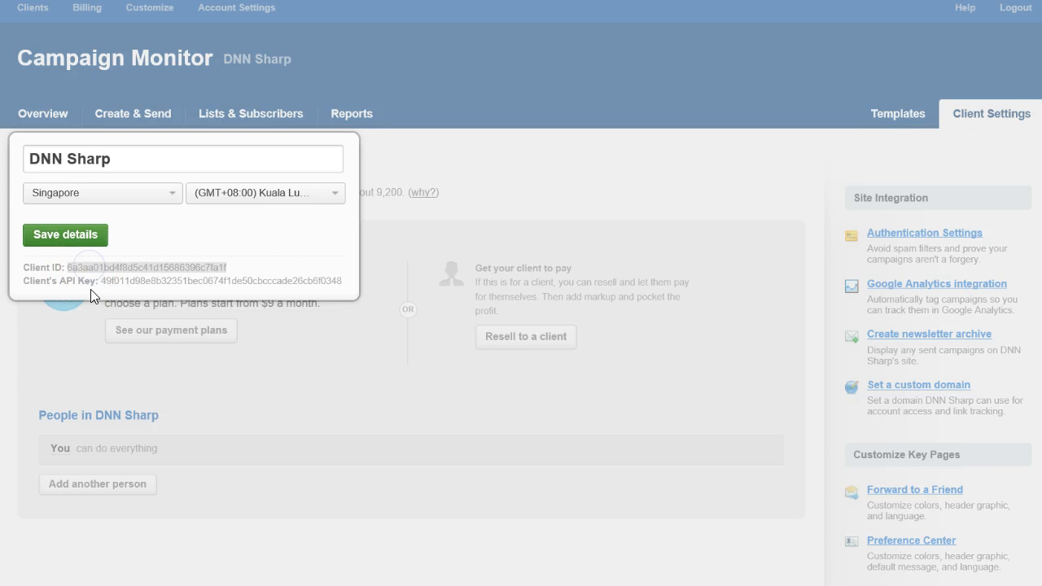
{"action": "left_click", "coordinate": [157, 280]}
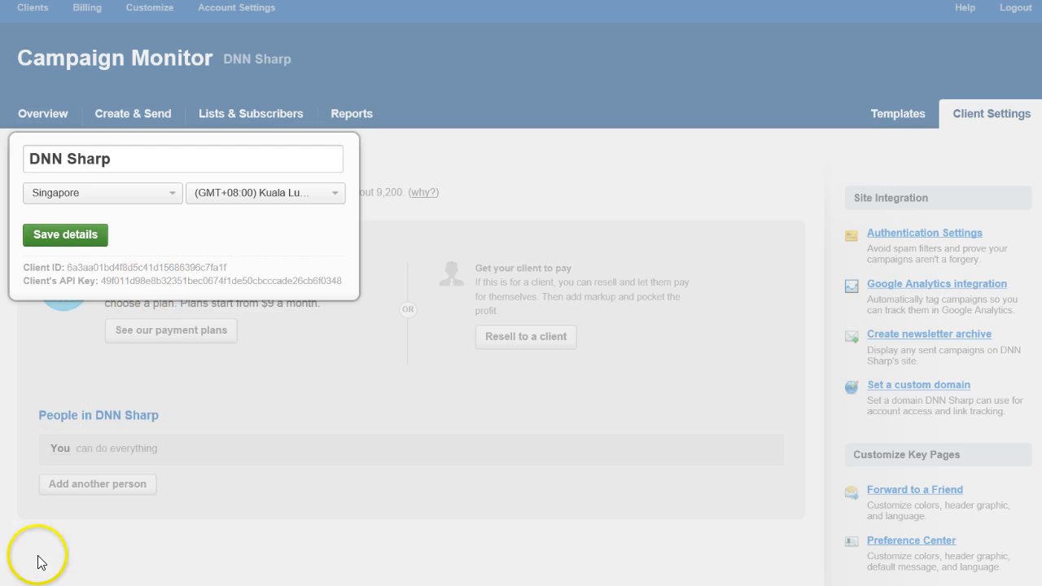
{"action": "left_click", "coordinate": [150, 267]}
{"action": "double_click", "coordinate": [150, 267]}
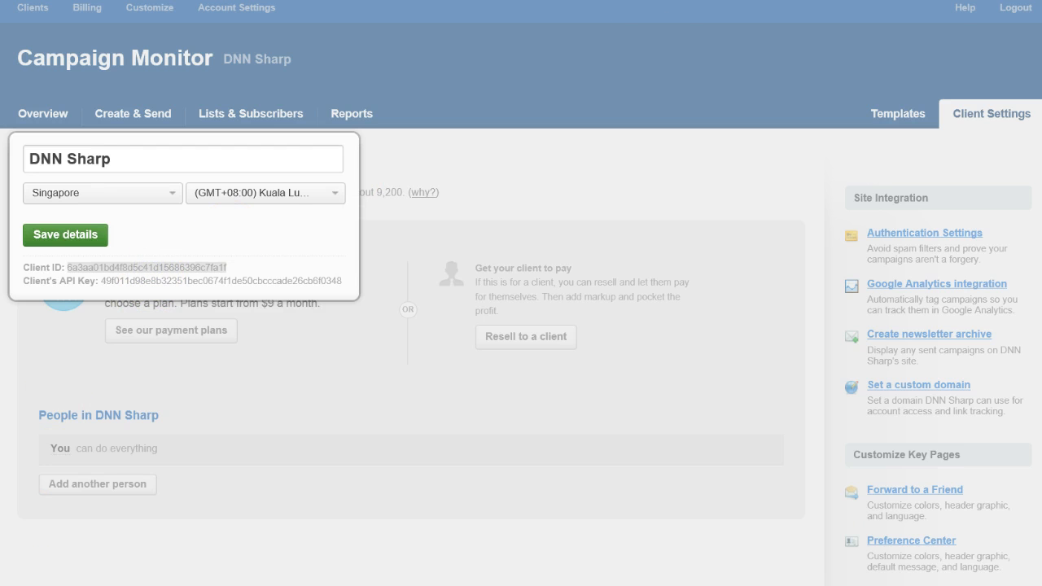
{"action": "left_click", "coordinate": [580, 0]}
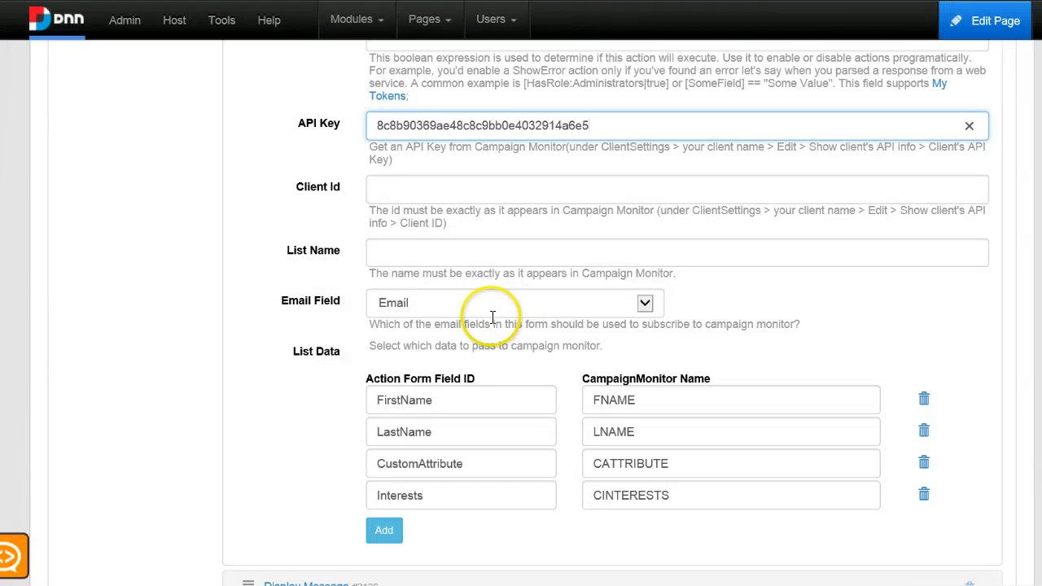
Paste the copied client ID into the action's Client Id field.
{"action": "left_click", "coordinate": [436, 189]}
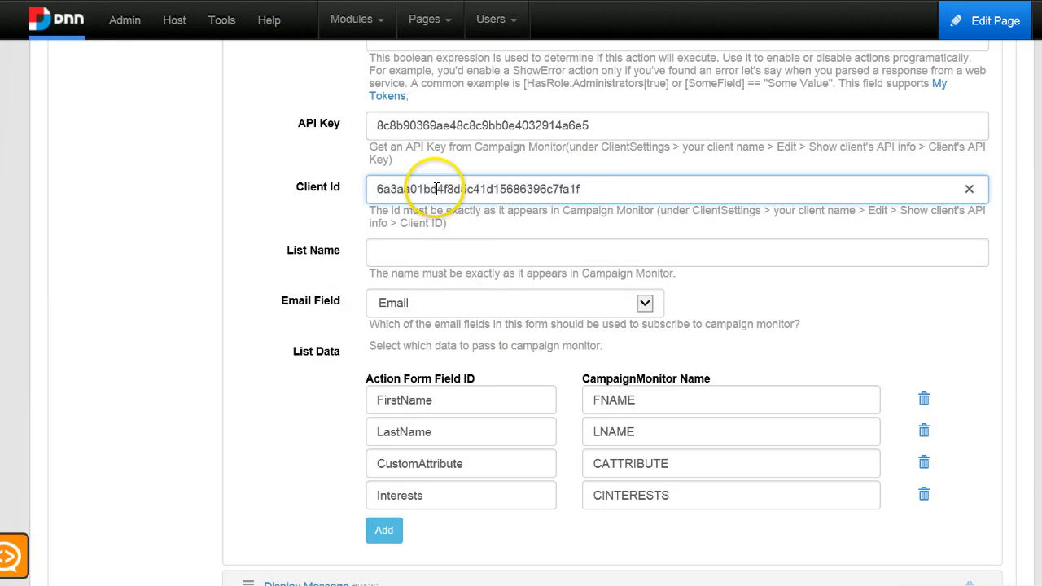
{"action": "left_click", "coordinate": [572, 254]}
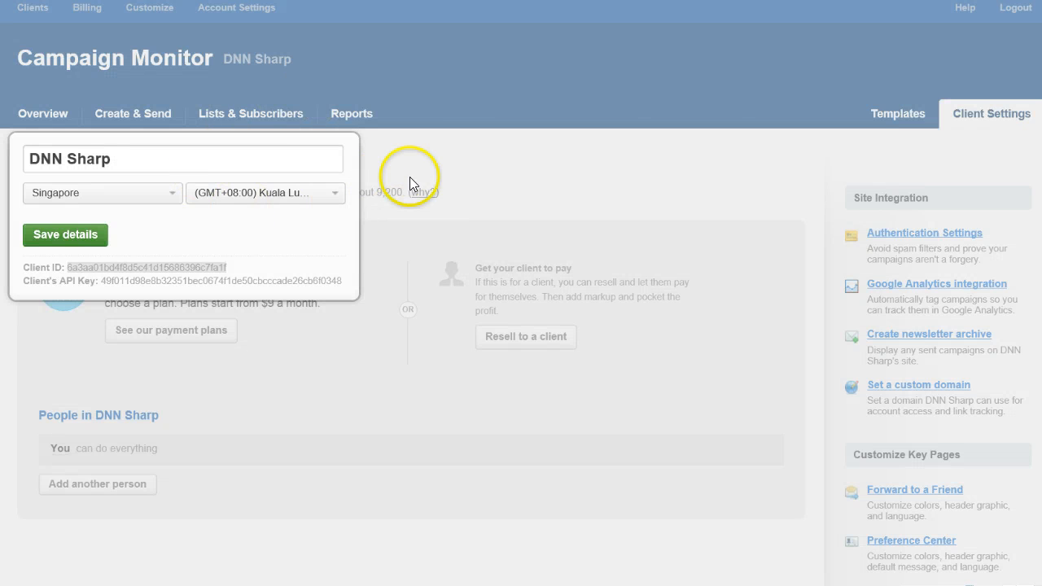
In Campaign Monitor, open Lists & Subscribers, copy the list name Sample List and paste it into the List Name field.
{"action": "left_click", "coordinate": [739, 133]}
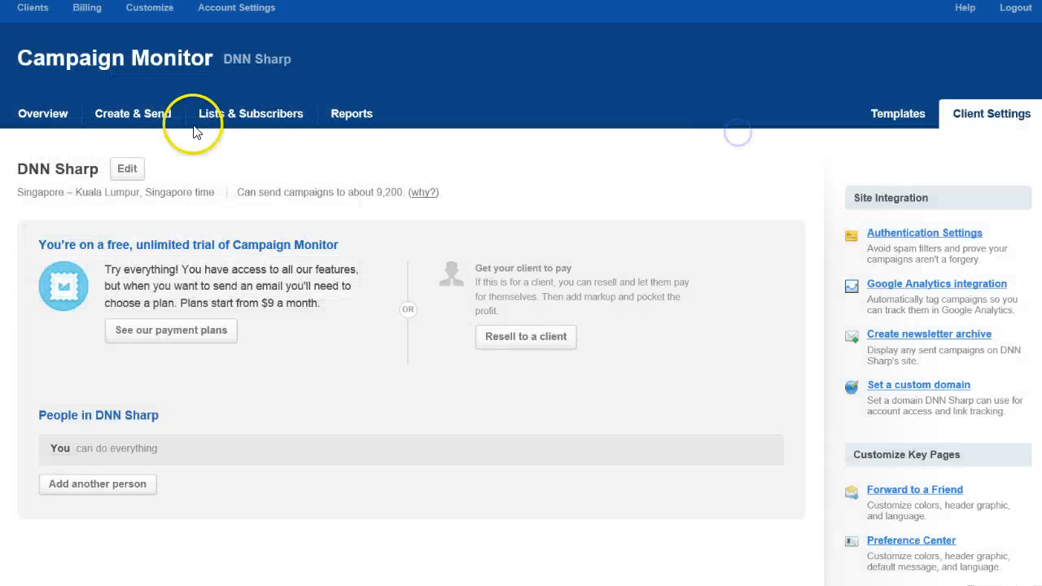
{"action": "left_click", "coordinate": [257, 133]}
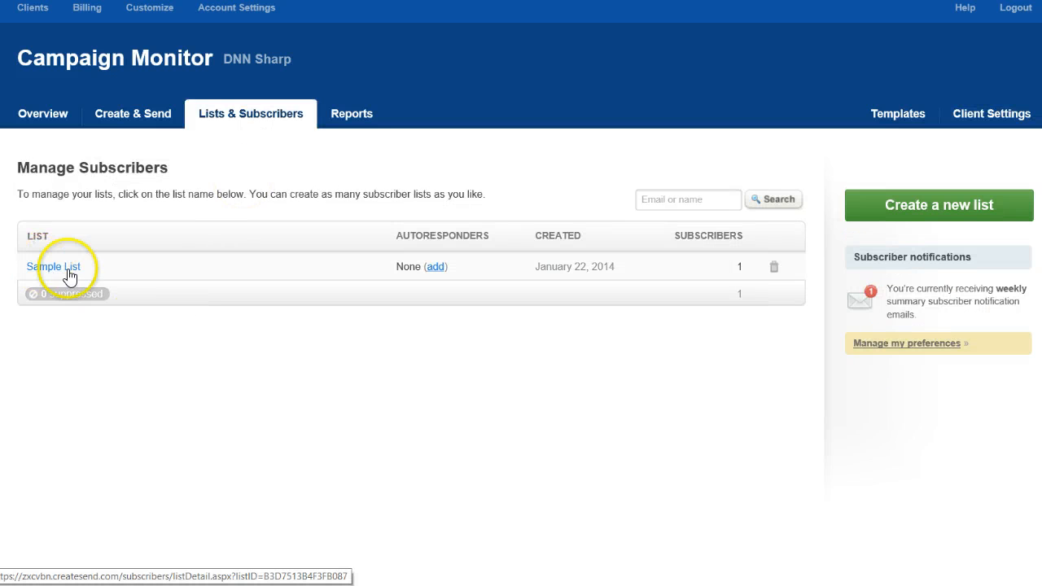
{"action": "left_click_drag", "start_coordinate": [81, 267], "coordinate": [34, 275]}
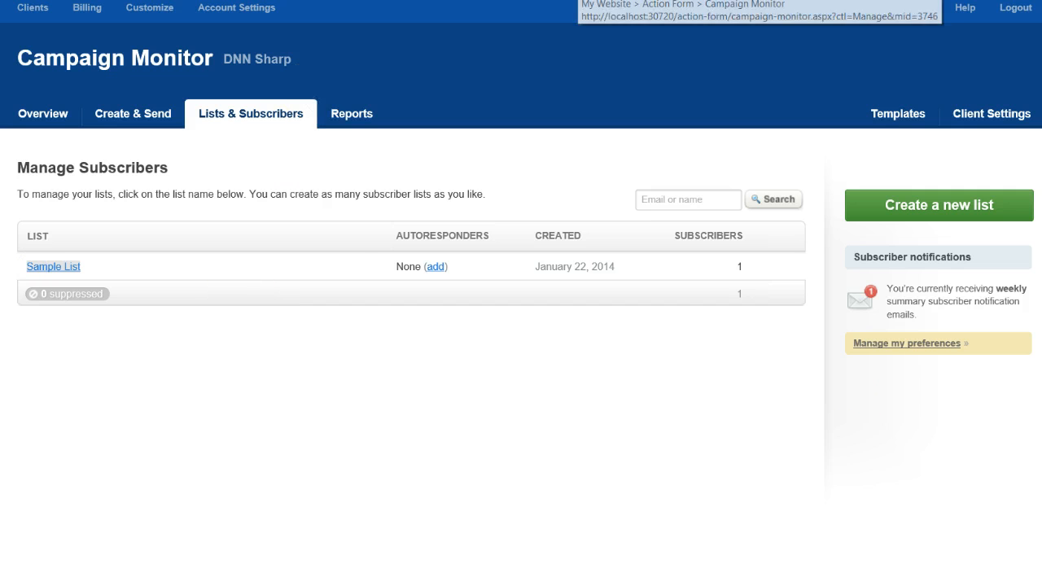
{"action": "left_click", "coordinate": [579, 2]}
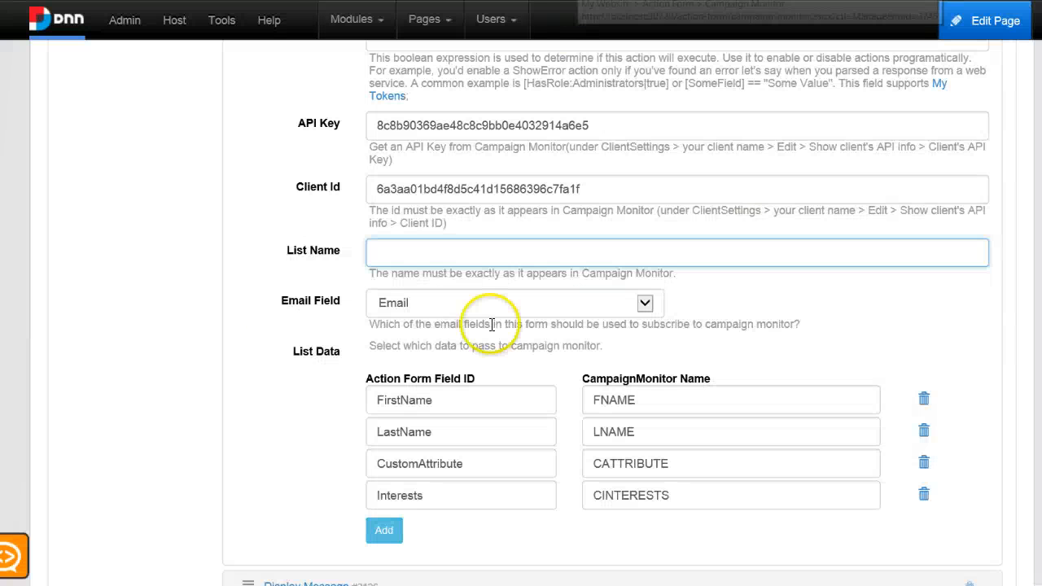
{"action": "left_click", "coordinate": [459, 257]}
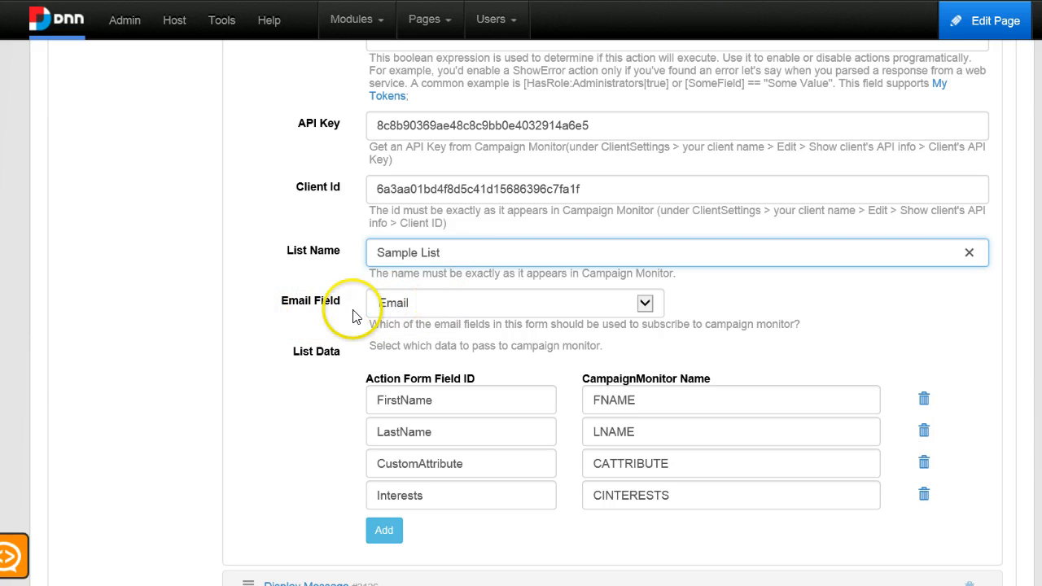
Choose Email as the form field used to subscribe to Campaign Monitor.
{"action": "left_click", "coordinate": [405, 313]}
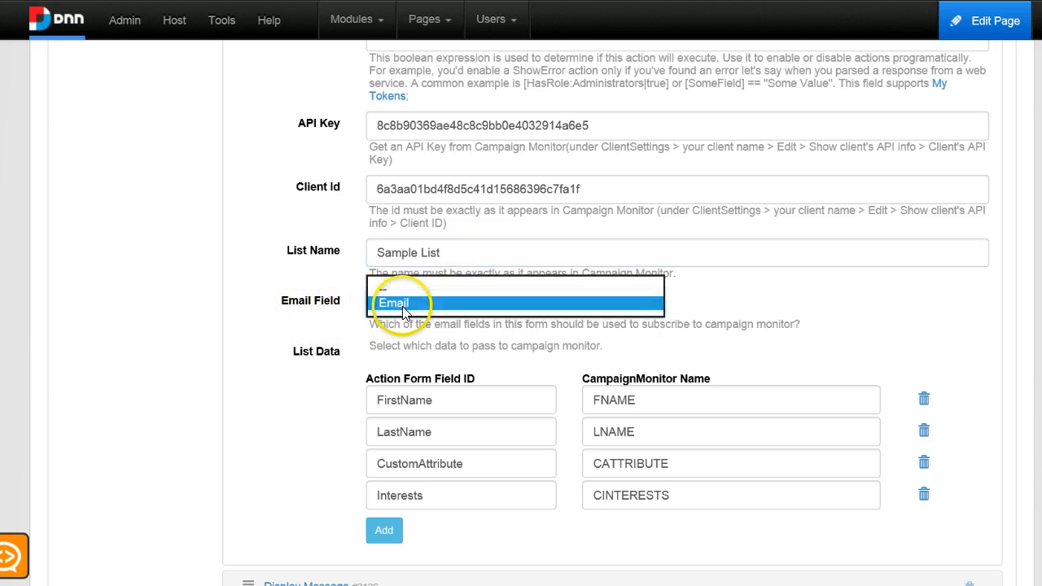
{"action": "left_click", "coordinate": [405, 314]}
{"action": "left_click", "coordinate": [274, 336]}
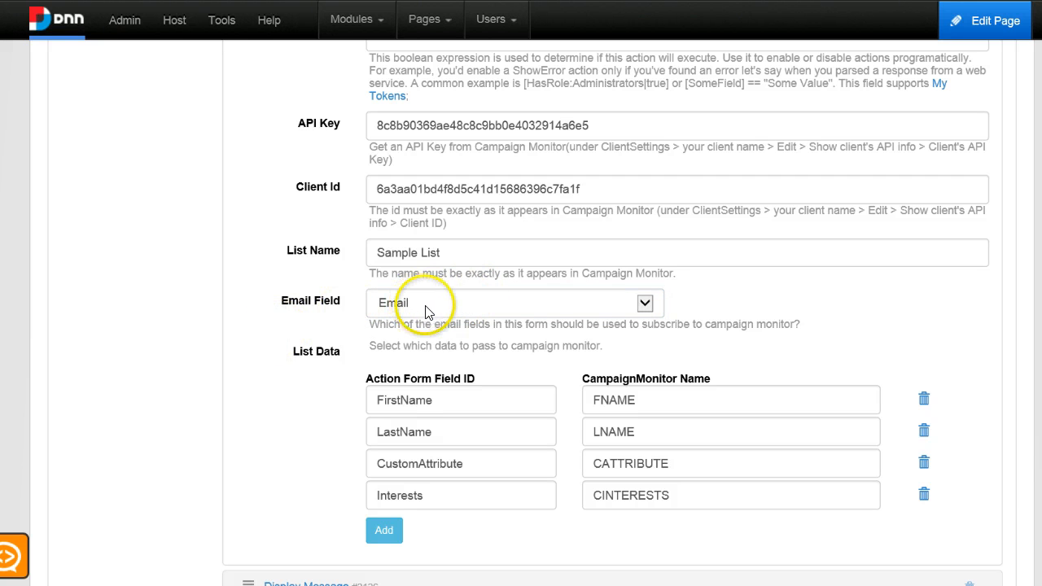
Delete the extra List Data mapping rows so only the FirstName and LastName mappings remain.
{"action": "scroll", "coordinate": [489, 325], "scroll_direction": "down", "scroll_amount": 1}
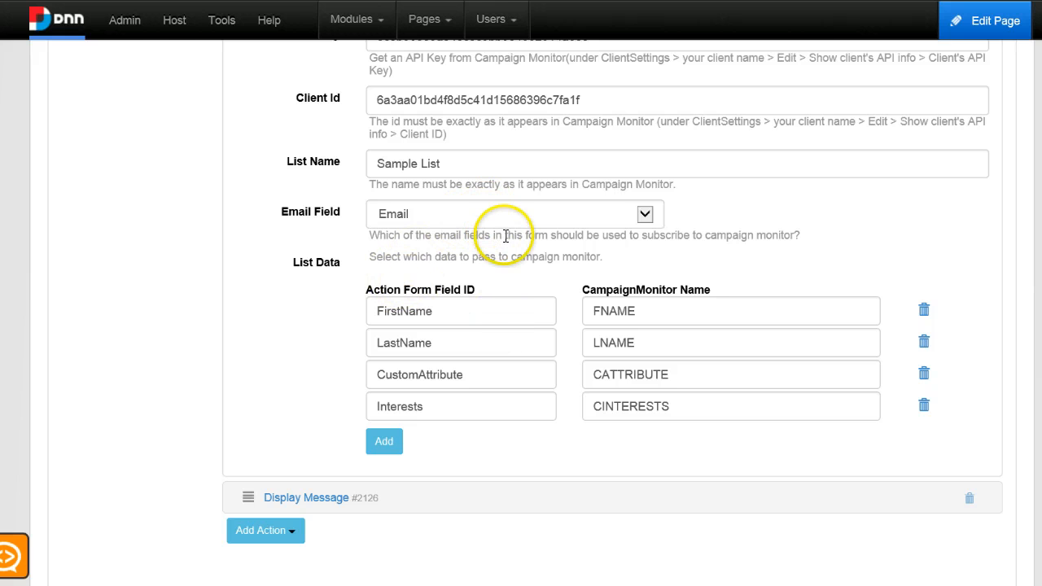
{"action": "scroll", "coordinate": [403, 273], "scroll_direction": "down", "scroll_amount": 1}
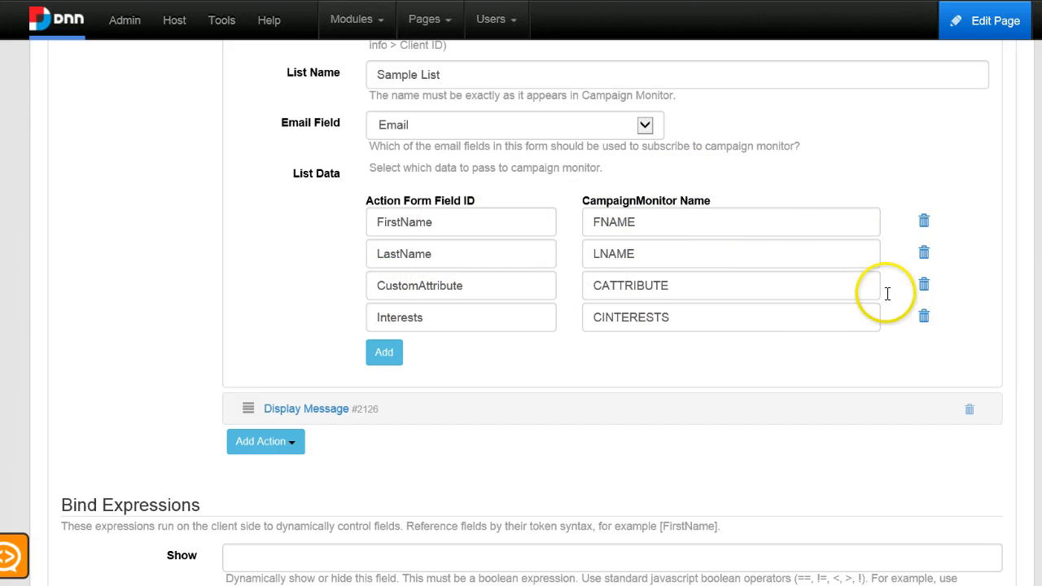
{"action": "left_click", "coordinate": [695, 286]}
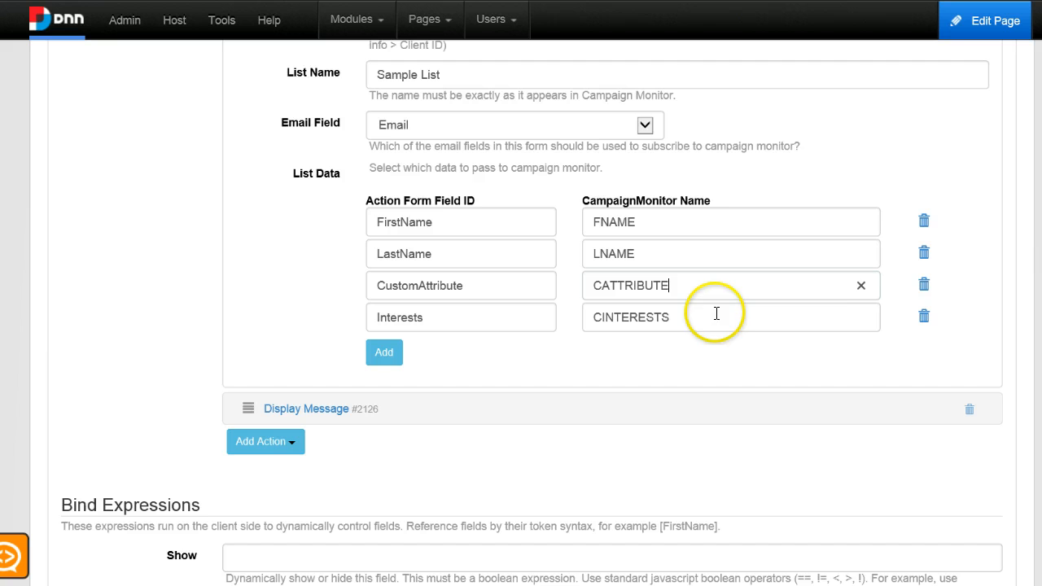
{"action": "left_click", "coordinate": [922, 286]}
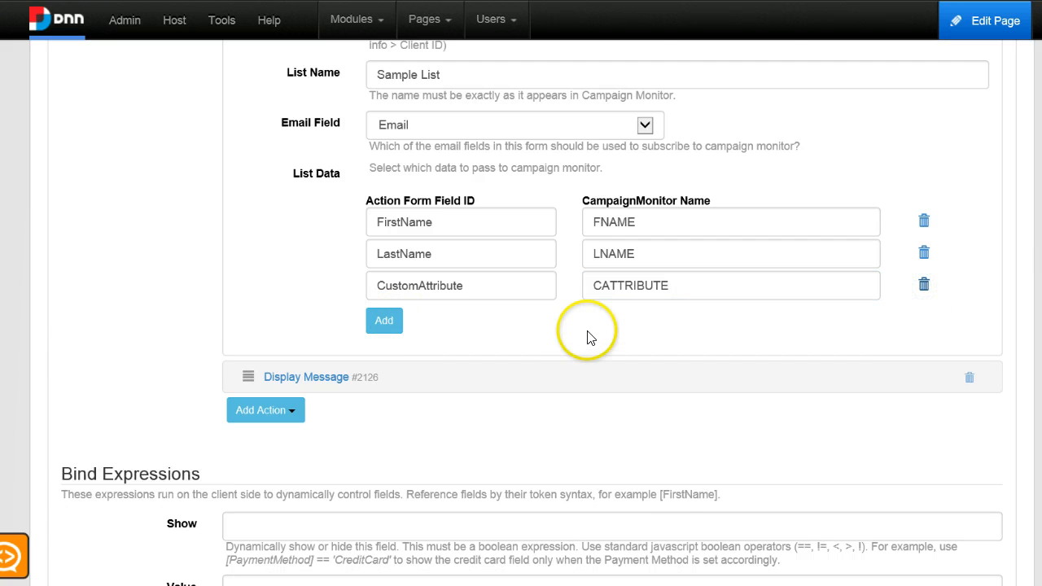
Delete the CustomAttribute and Interests fields from the form's field list.
{"action": "scroll", "coordinate": [554, 319], "scroll_direction": "up", "scroll_amount": 10}
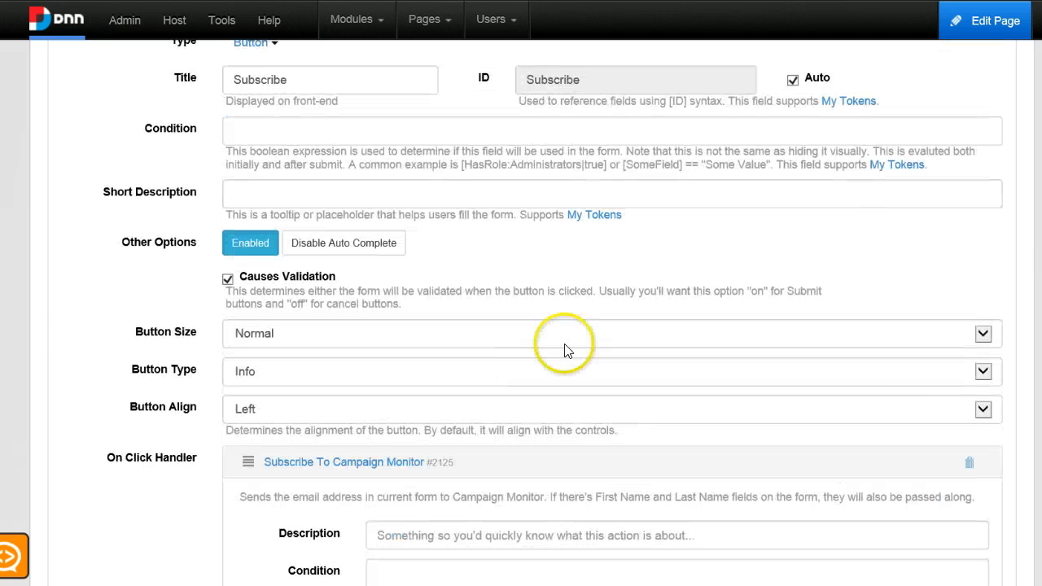
{"action": "scroll", "coordinate": [814, 423], "scroll_direction": "up", "scroll_amount": 5}
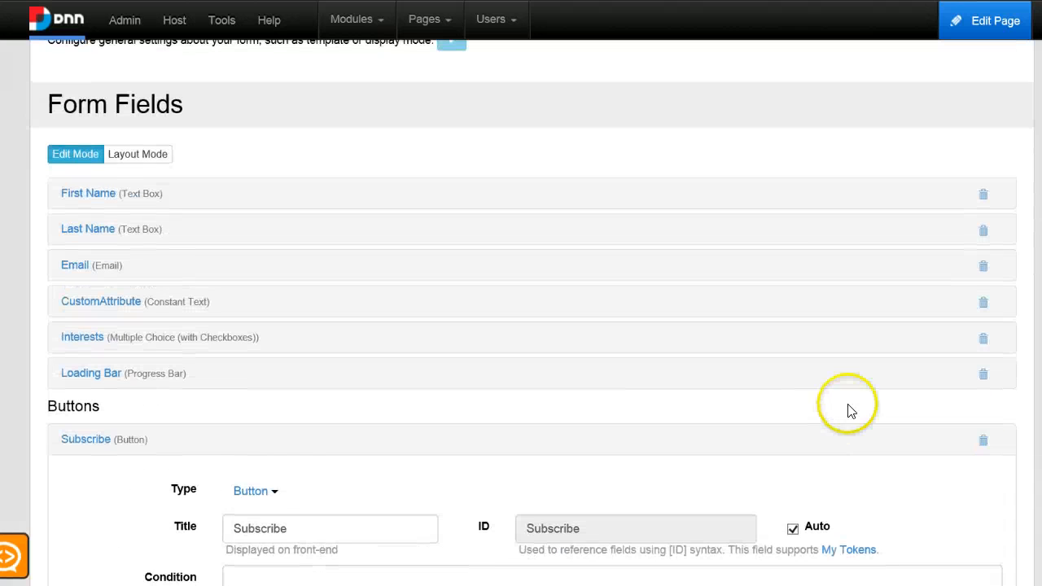
{"action": "left_click", "coordinate": [984, 303]}
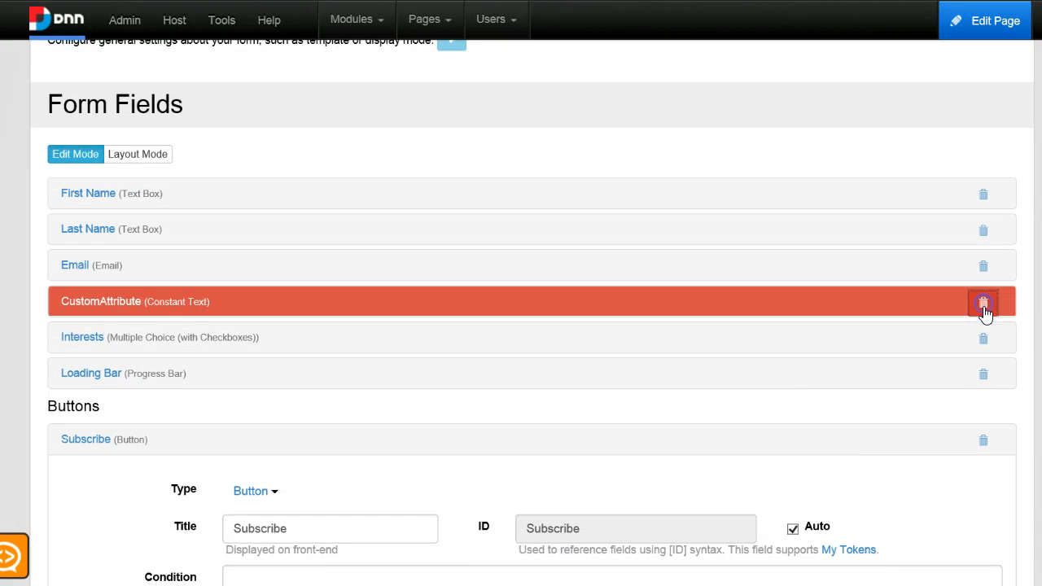
{"action": "left_click", "coordinate": [984, 339]}
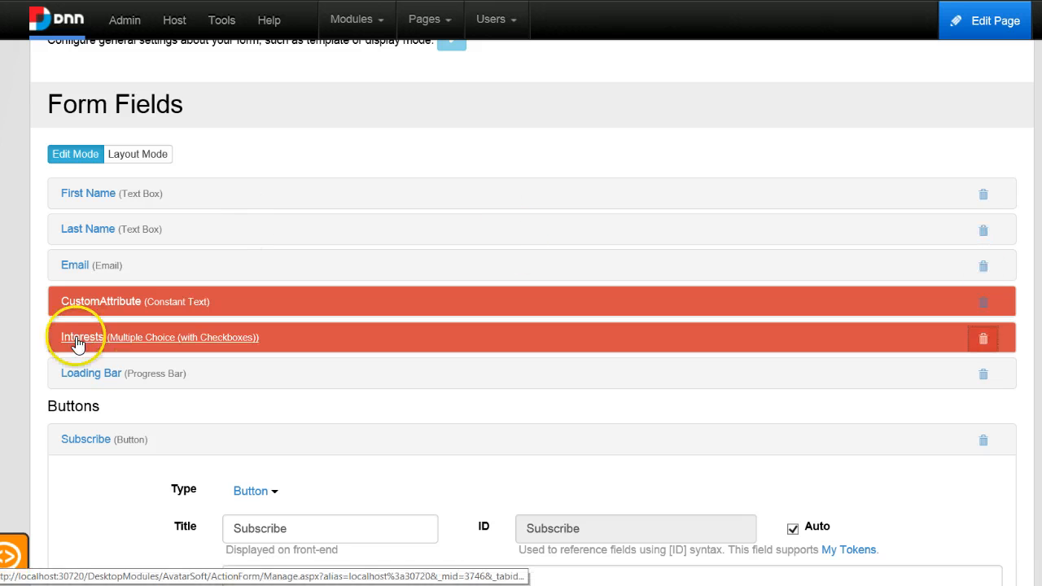
Save the form configuration.
{"action": "scroll", "coordinate": [198, 345], "scroll_direction": "down", "scroll_amount": 2}
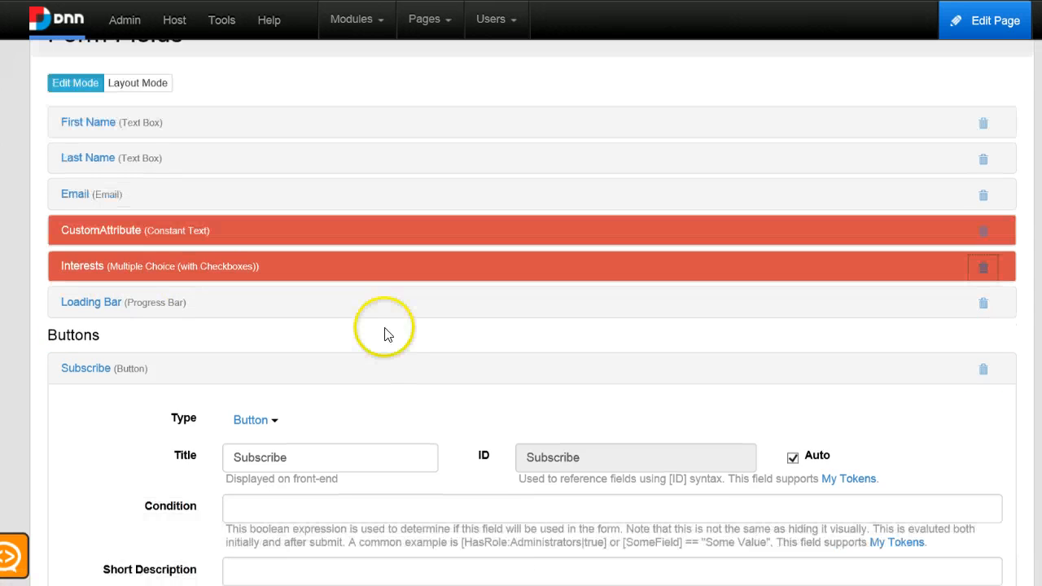
{"action": "scroll", "coordinate": [156, 285], "scroll_direction": "down", "scroll_amount": 10}
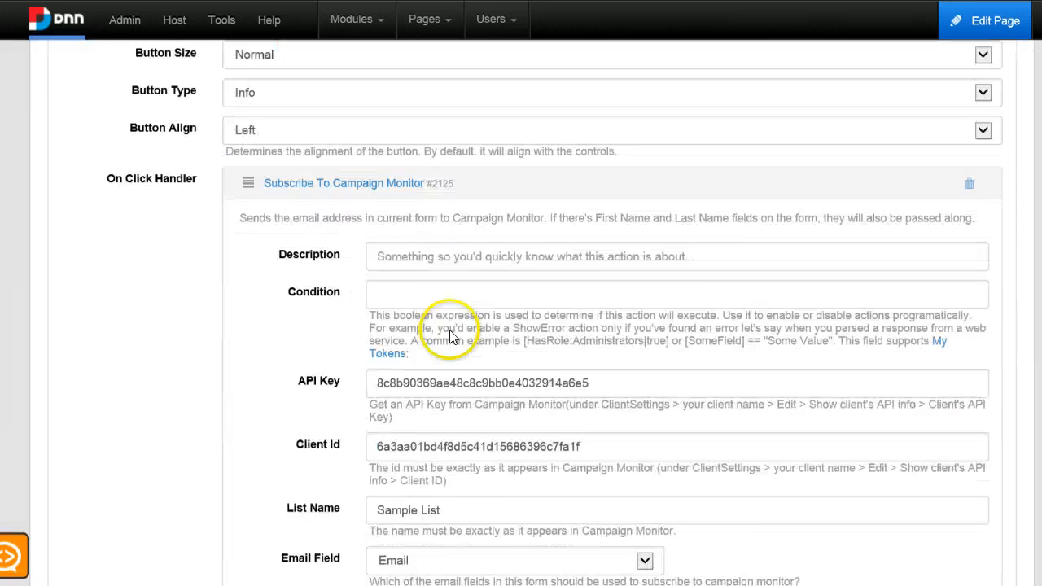
{"action": "scroll", "coordinate": [537, 351], "scroll_direction": "down", "scroll_amount": 1}
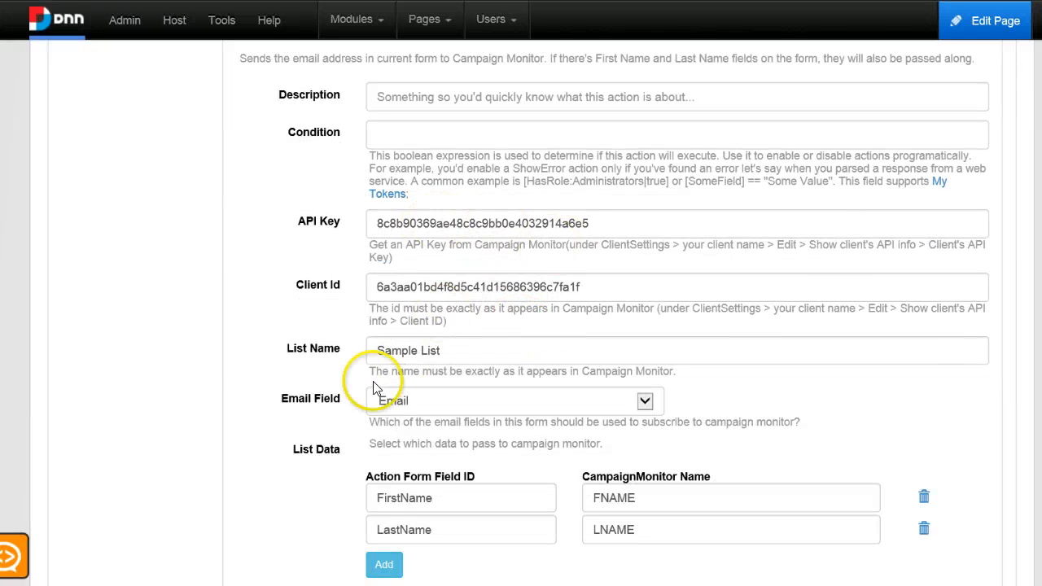
{"action": "scroll", "coordinate": [489, 414], "scroll_direction": "down", "scroll_amount": 6}
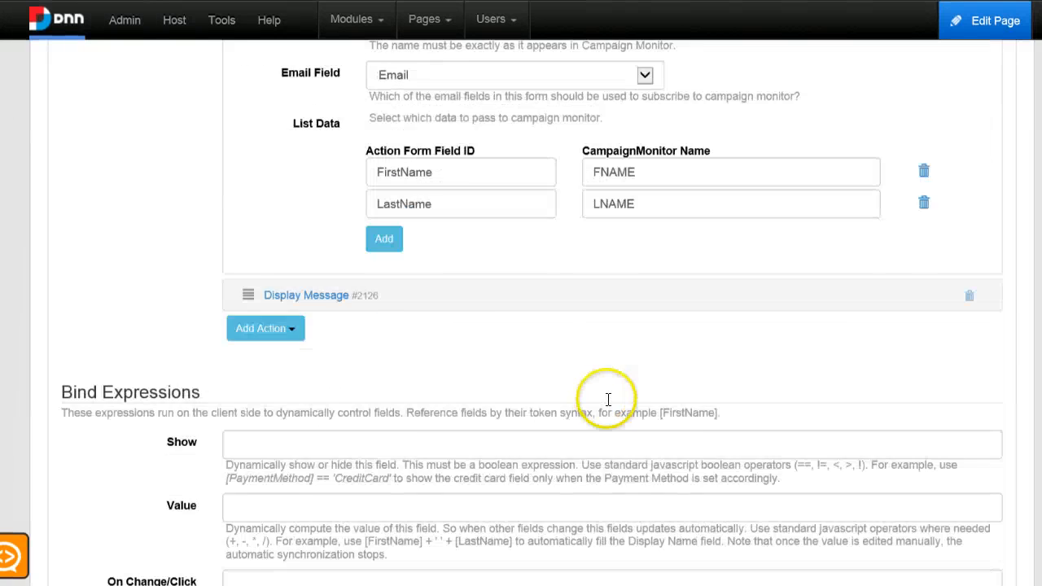
{"action": "scroll", "coordinate": [489, 407], "scroll_direction": "down", "scroll_amount": 6}
{"action": "left_click", "coordinate": [968, 295]}
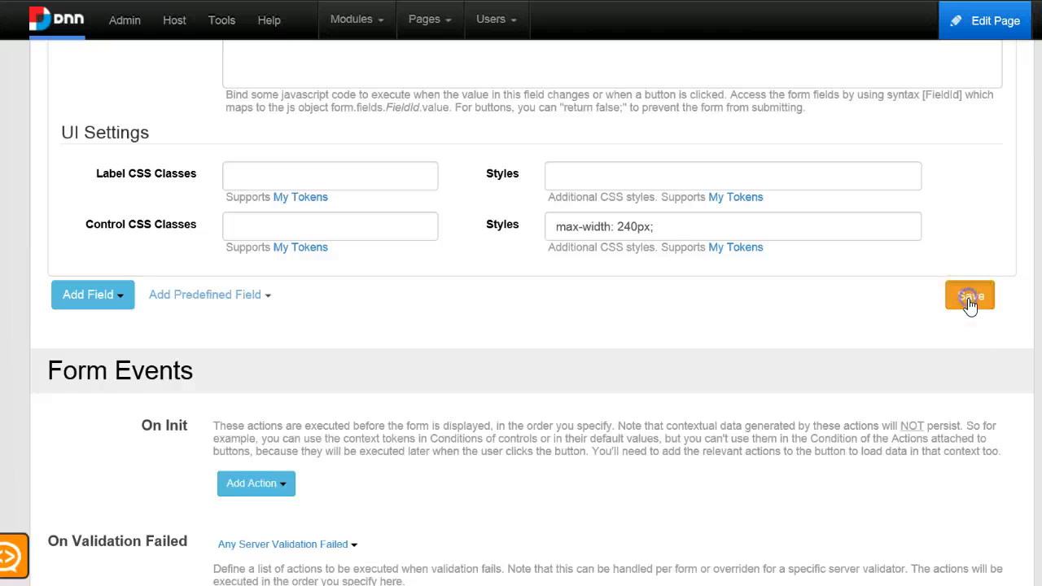
Inspect the subscription form as it appears on the page.
{"action": "scroll", "coordinate": [977, 309], "scroll_direction": "down", "scroll_amount": 1}
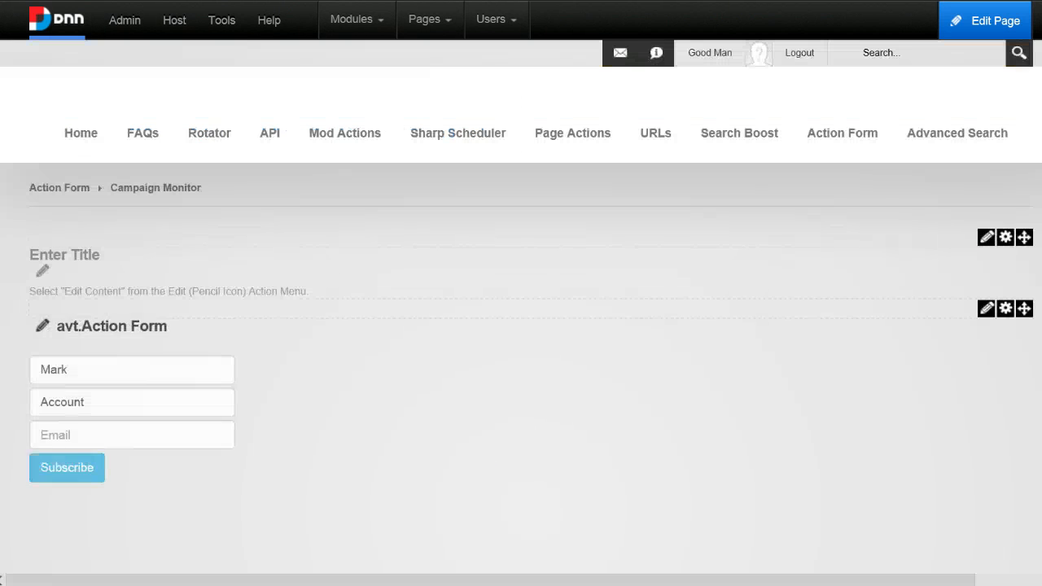
{"action": "scroll", "coordinate": [173, 376], "scroll_direction": "down", "scroll_amount": 1}
{"action": "left_click", "coordinate": [127, 280]}
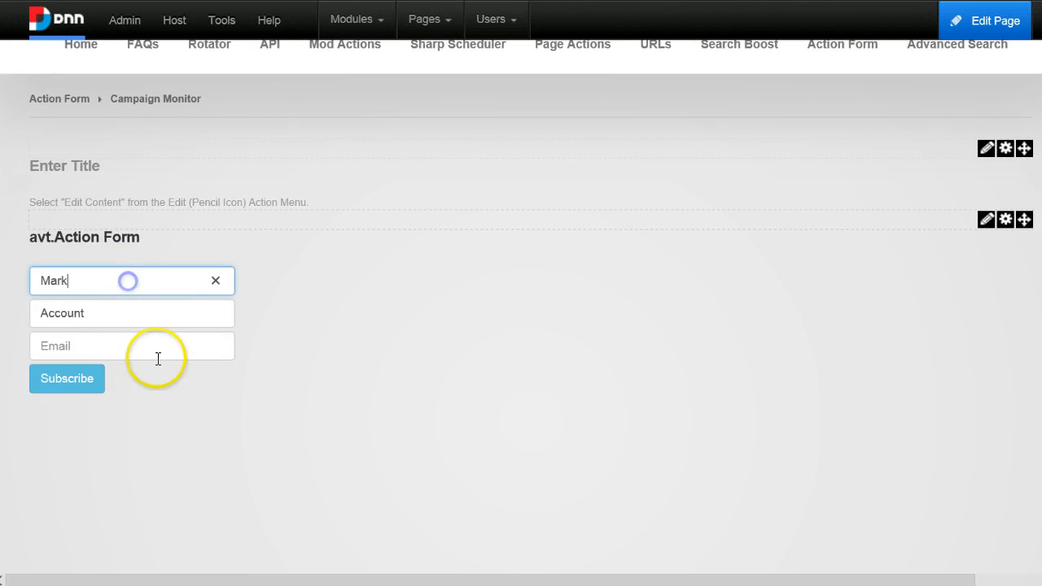
{"action": "left_click", "coordinate": [155, 358]}
{"action": "scroll", "coordinate": [109, 305], "scroll_direction": "up", "scroll_amount": 1}
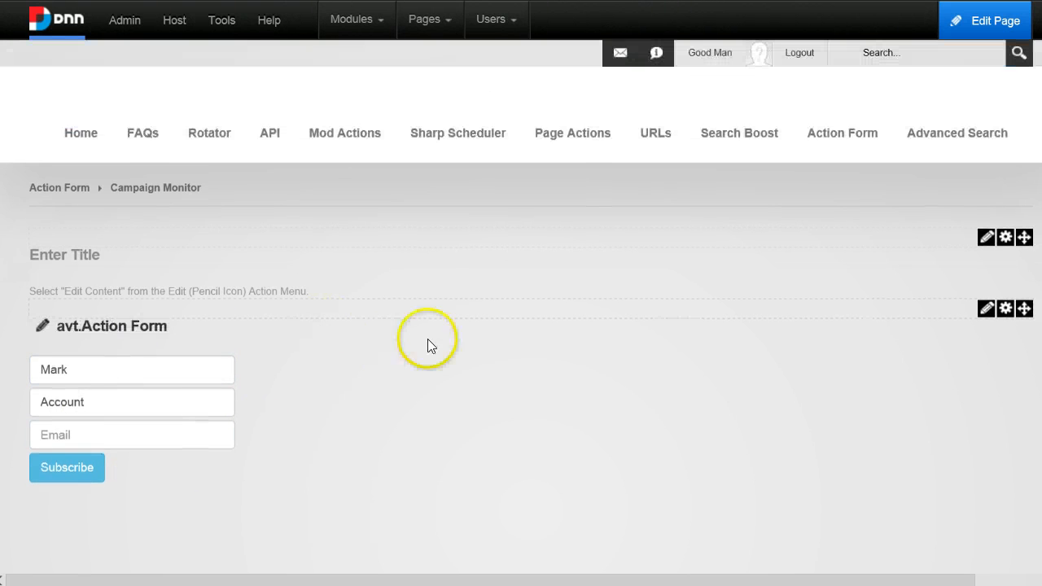
{"action": "left_click", "coordinate": [109, 371]}
{"action": "left_click", "coordinate": [116, 408]}
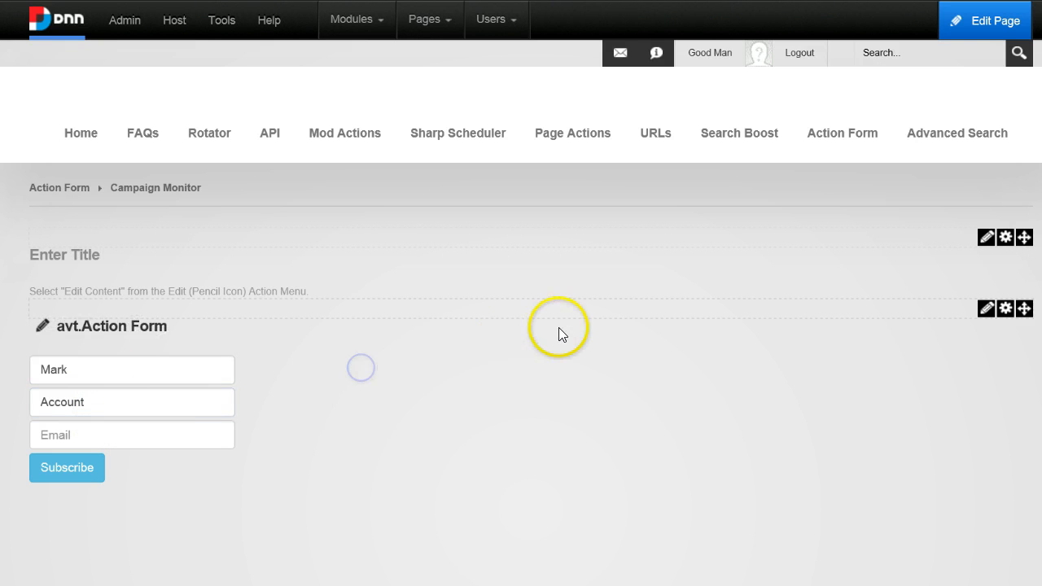
Reopen the Action Form editor and review the Last Name field's Initial Value token.
{"action": "scroll", "coordinate": [654, 328], "scroll_direction": "down", "scroll_amount": 9}
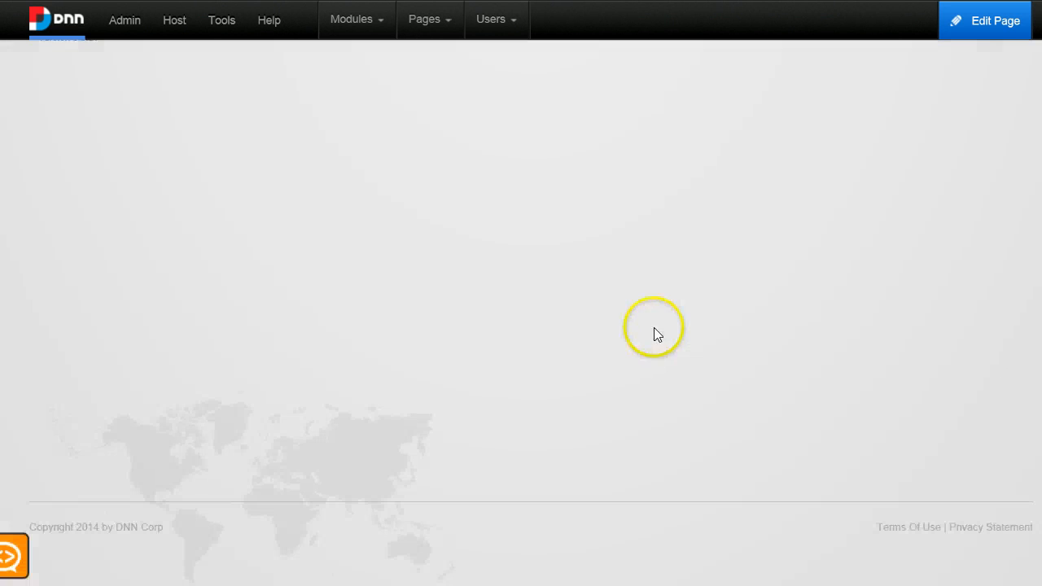
{"action": "scroll", "coordinate": [295, 303], "scroll_direction": "up", "scroll_amount": 8}
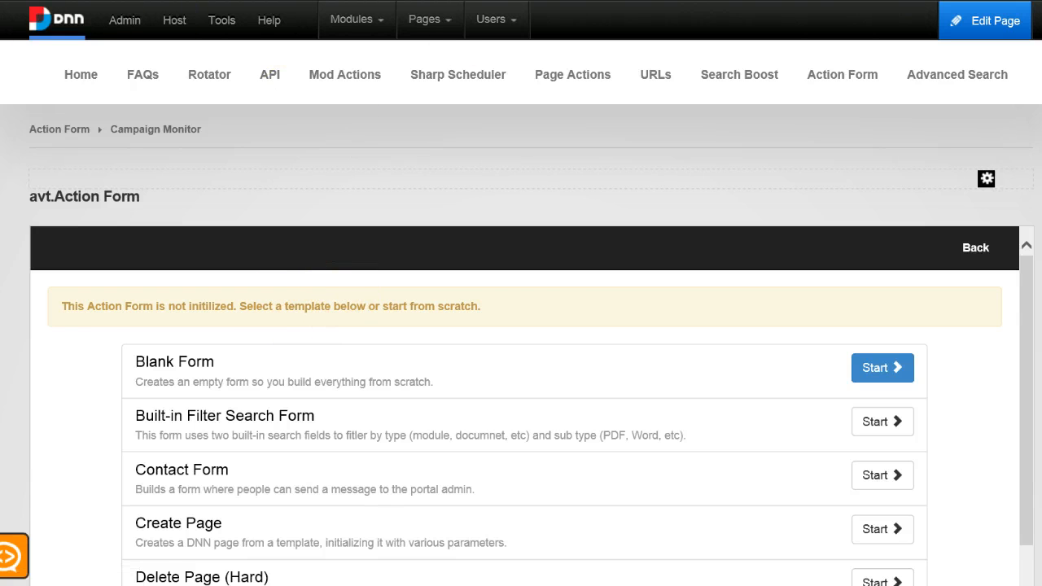
{"action": "left_click", "coordinate": [252, 379]}
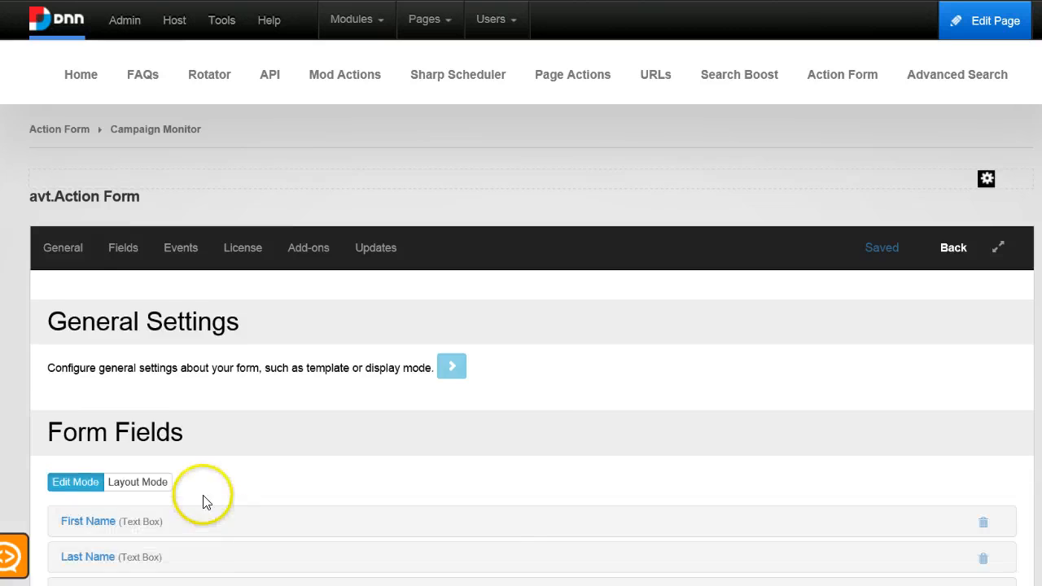
{"action": "scroll", "coordinate": [203, 501], "scroll_direction": "down", "scroll_amount": 2}
{"action": "left_click", "coordinate": [111, 383]}
{"action": "scroll", "coordinate": [269, 415], "scroll_direction": "down", "scroll_amount": 2}
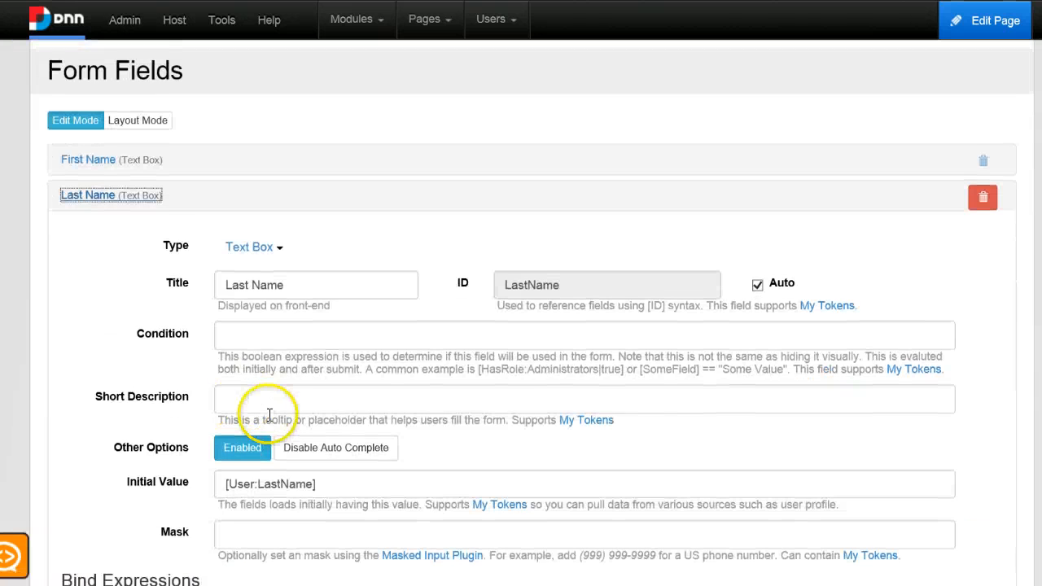
{"action": "scroll", "coordinate": [270, 415], "scroll_direction": "down", "scroll_amount": 1}
{"action": "left_click", "coordinate": [121, 403]}
{"action": "key", "text": "ctrl+c"}
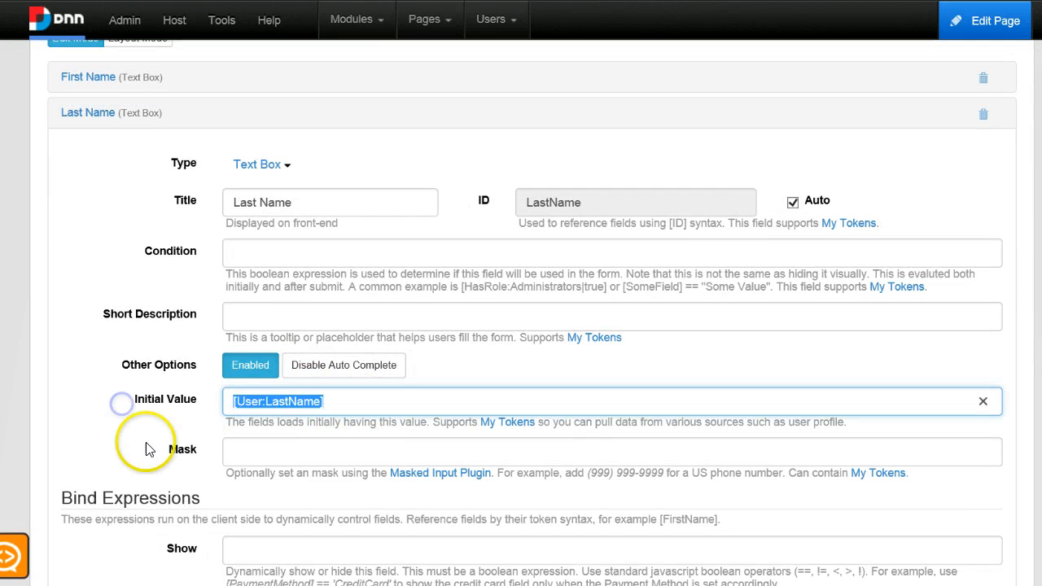
Expand the Email field and set its Initial Value to [User:Email].
{"action": "scroll", "coordinate": [233, 442], "scroll_direction": "down", "scroll_amount": 10}
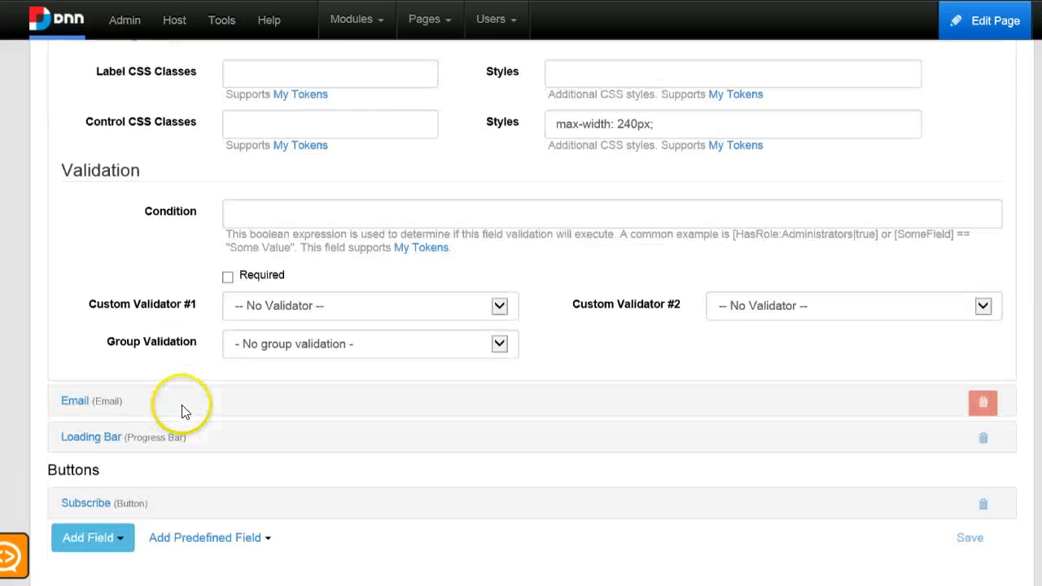
{"action": "scroll", "coordinate": [183, 411], "scroll_direction": "down", "scroll_amount": 2}
{"action": "left_click", "coordinate": [77, 281]}
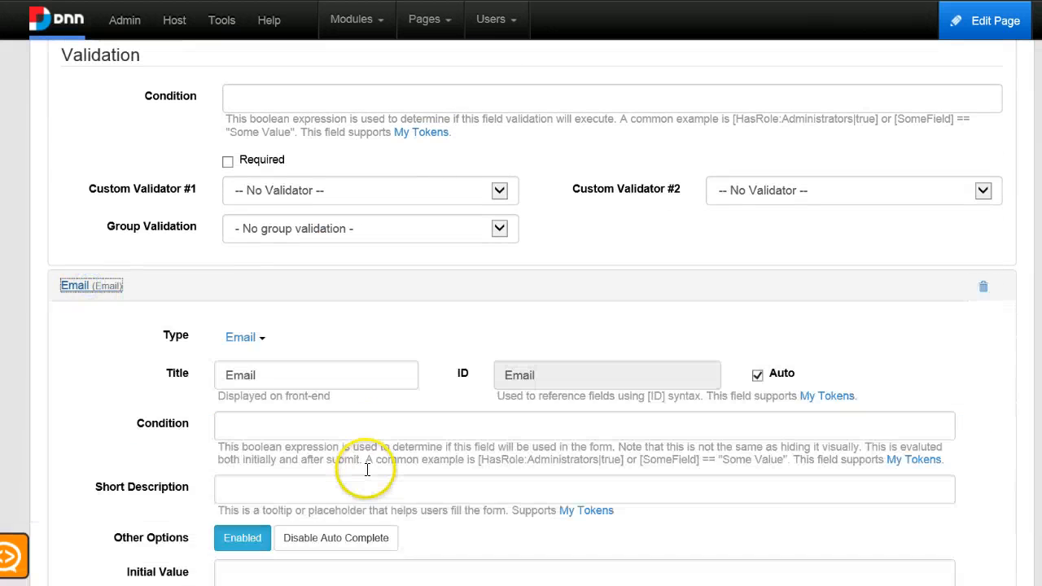
{"action": "scroll", "coordinate": [368, 470], "scroll_direction": "down", "scroll_amount": 3}
{"action": "left_click", "coordinate": [317, 305]}
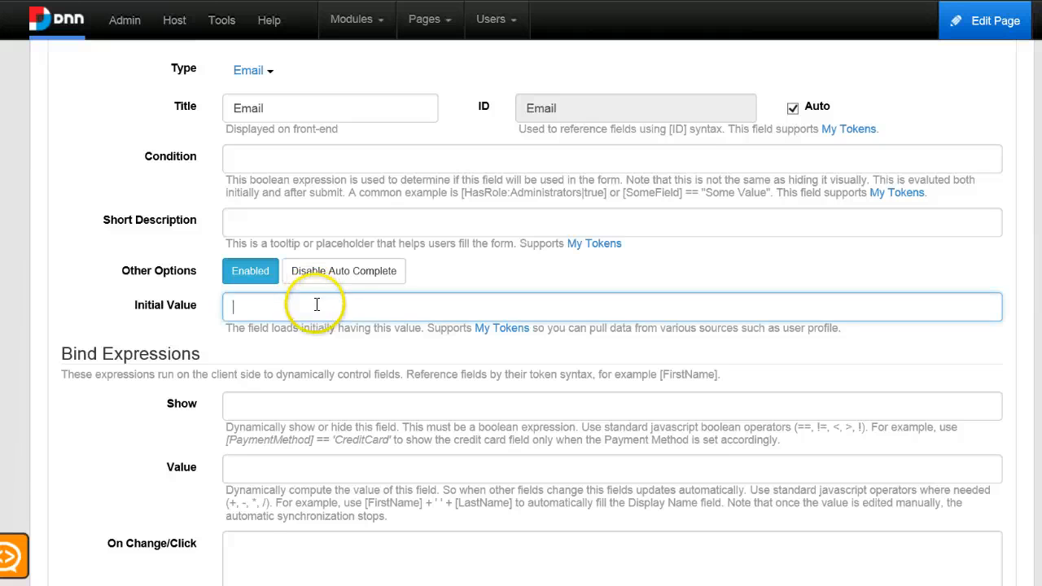
{"action": "key", "text": "ctrl+v"}
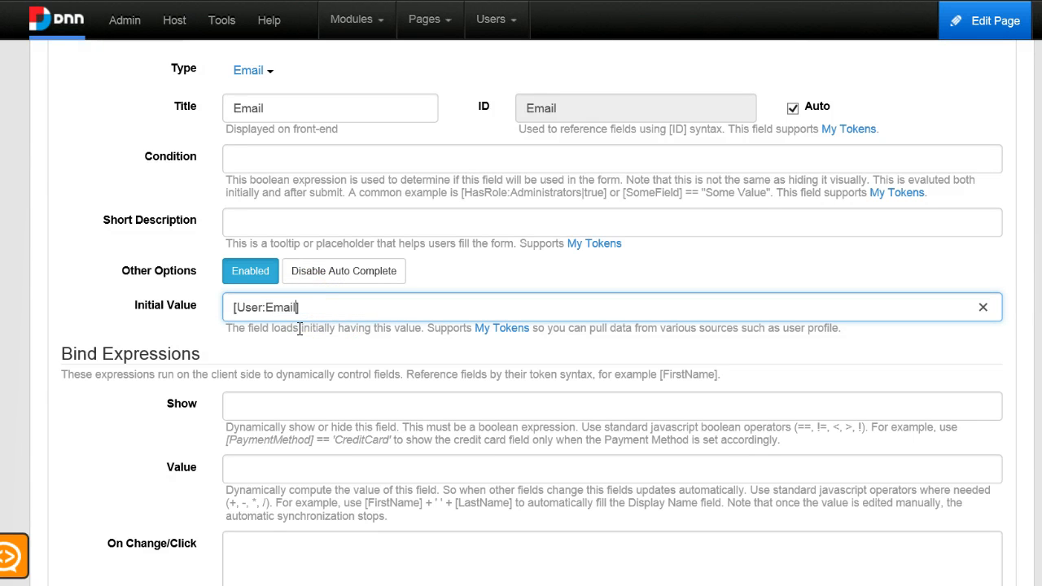
{"action": "scroll", "coordinate": [553, 345], "scroll_direction": "down", "scroll_amount": 15}
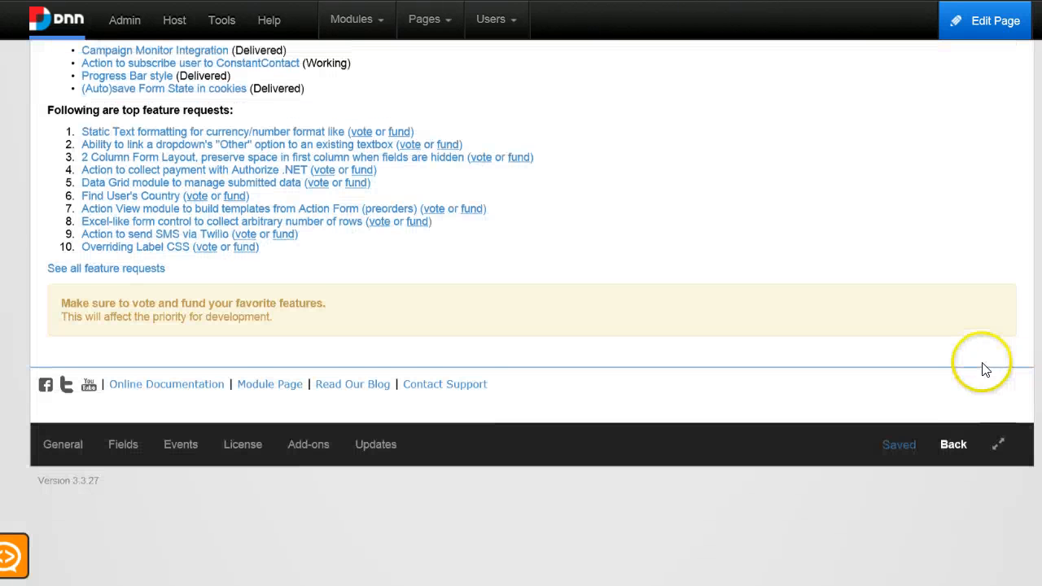
Replace the pre-filled email with a test address and submit the subscription form.
{"action": "left_click", "coordinate": [954, 448]}
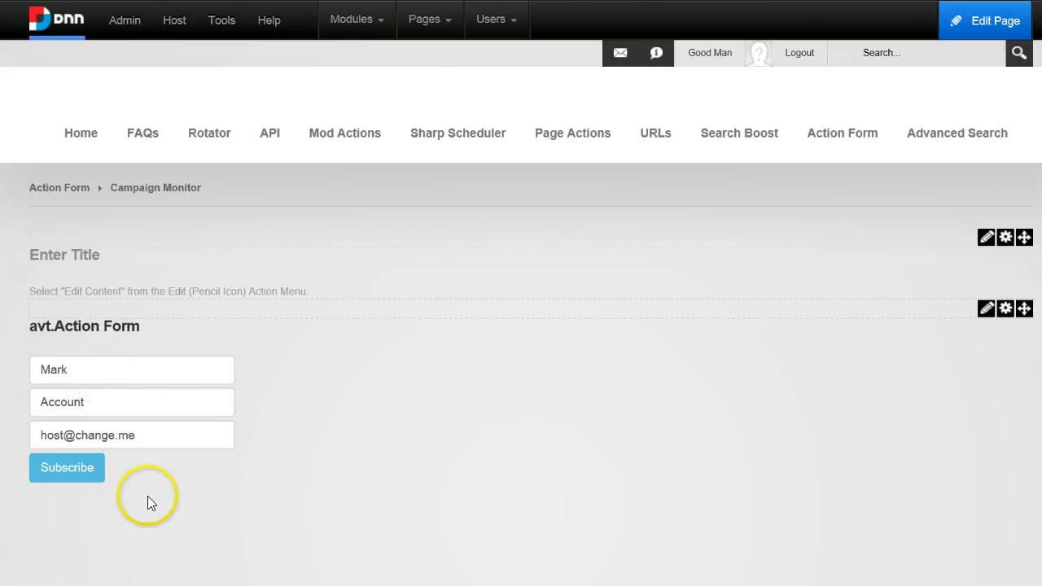
{"action": "triple_click", "coordinate": [152, 443]}
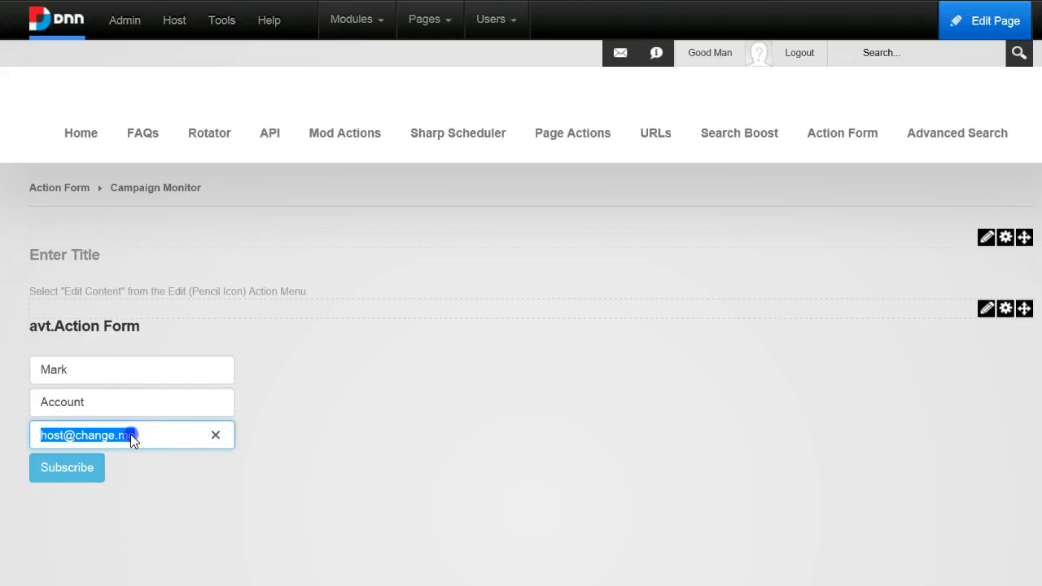
{"action": "left_click", "coordinate": [161, 444]}
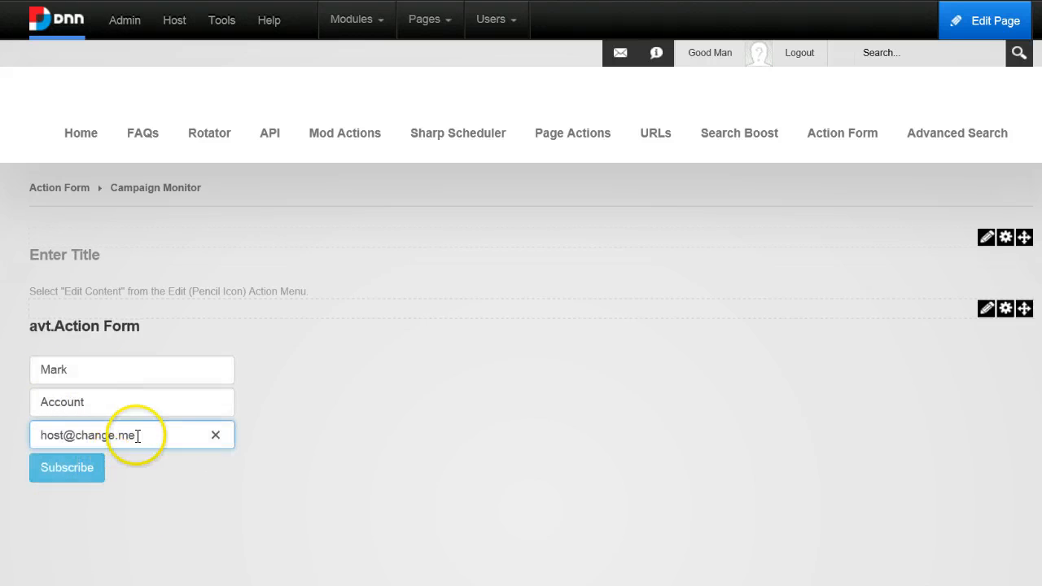
{"action": "triple_click", "coordinate": [146, 430]}
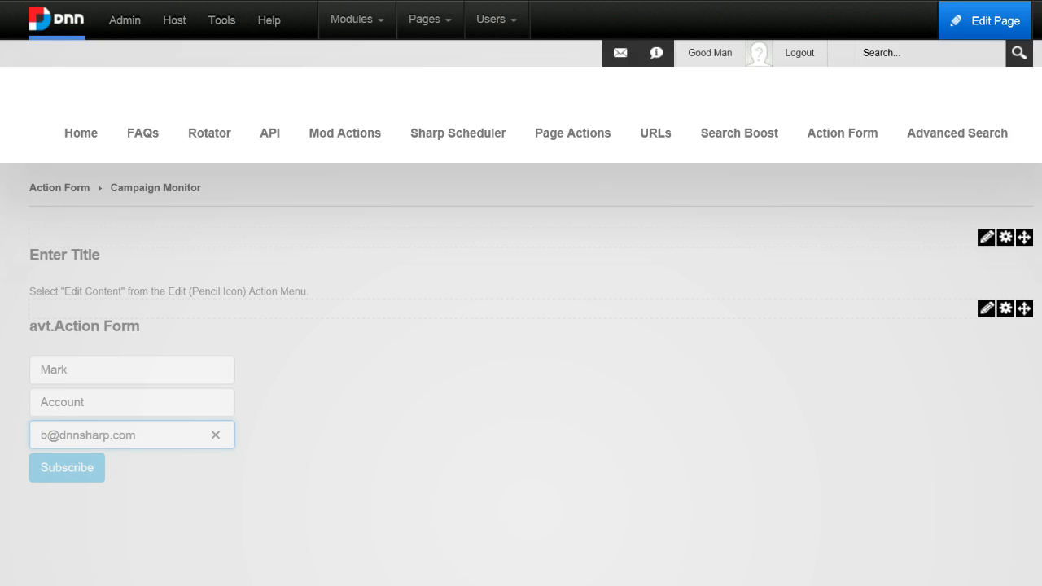
{"action": "left_click", "coordinate": [60, 476]}
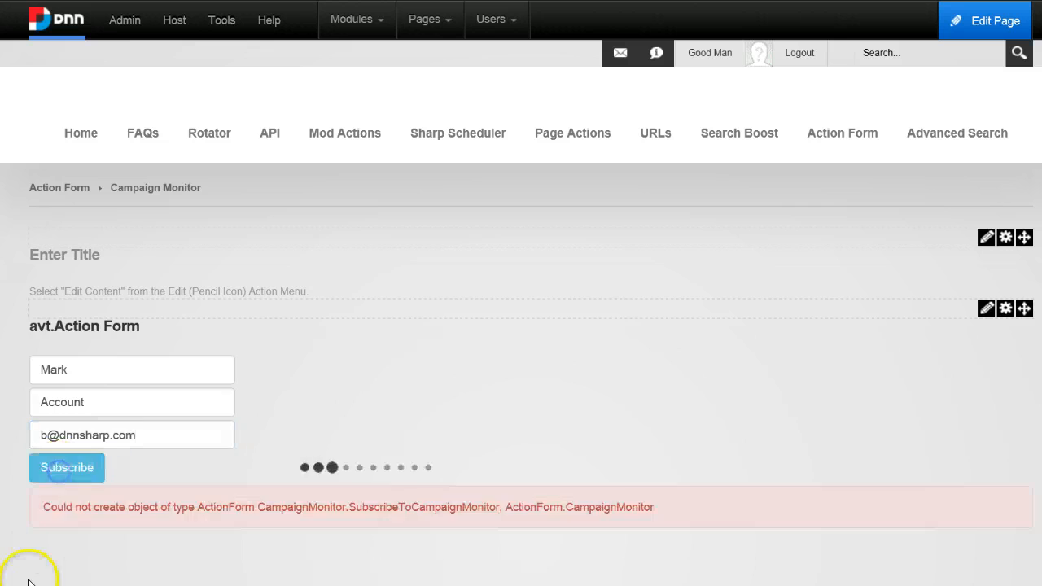
{"action": "left_click", "coordinate": [75, 469]}
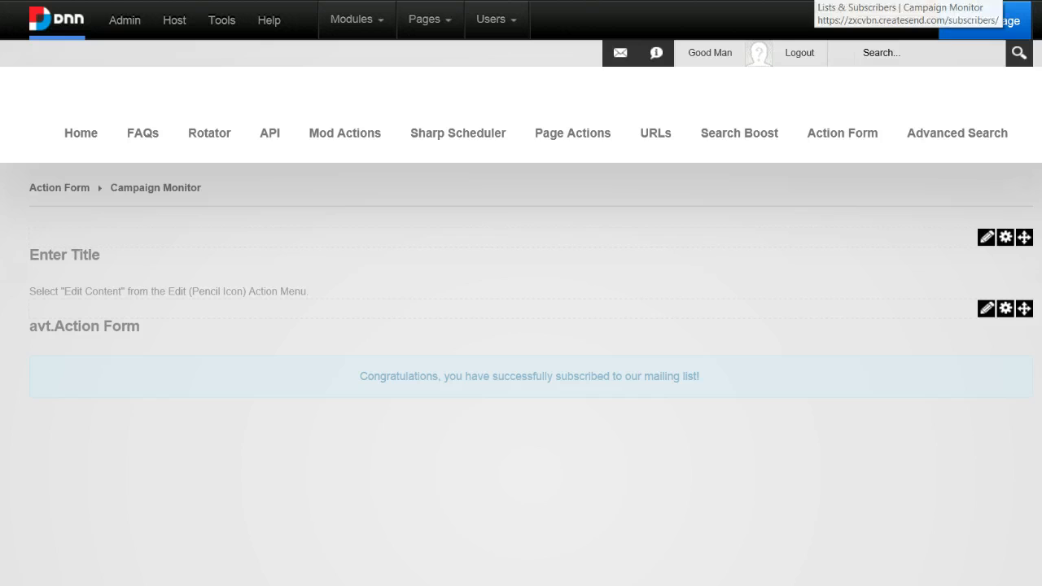
Switch to Campaign Monitor and open the Sample List to check its active subscribers.
{"action": "left_click", "coordinate": [815, 1]}
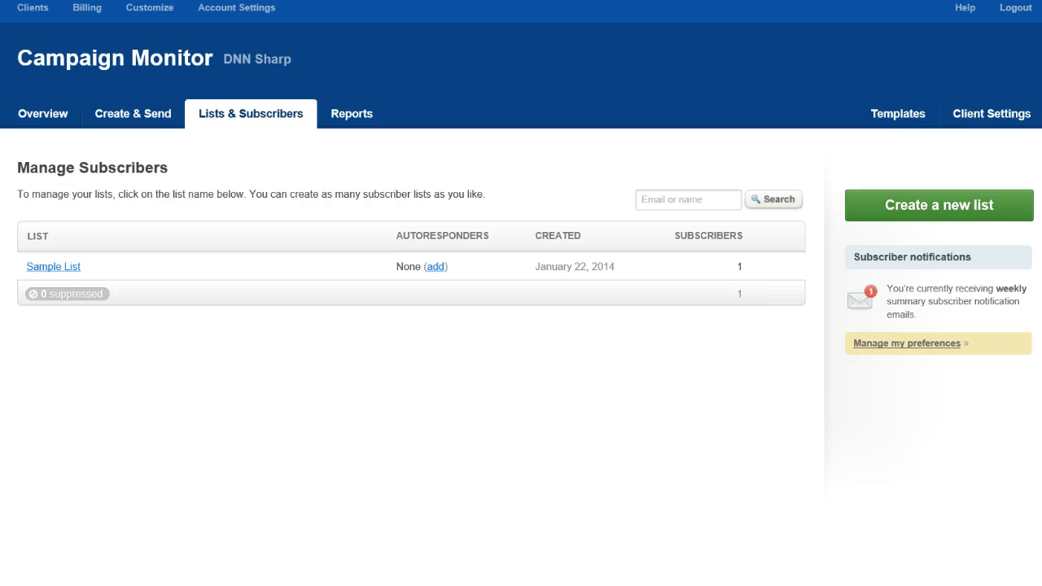
{"action": "left_click", "coordinate": [66, 274]}
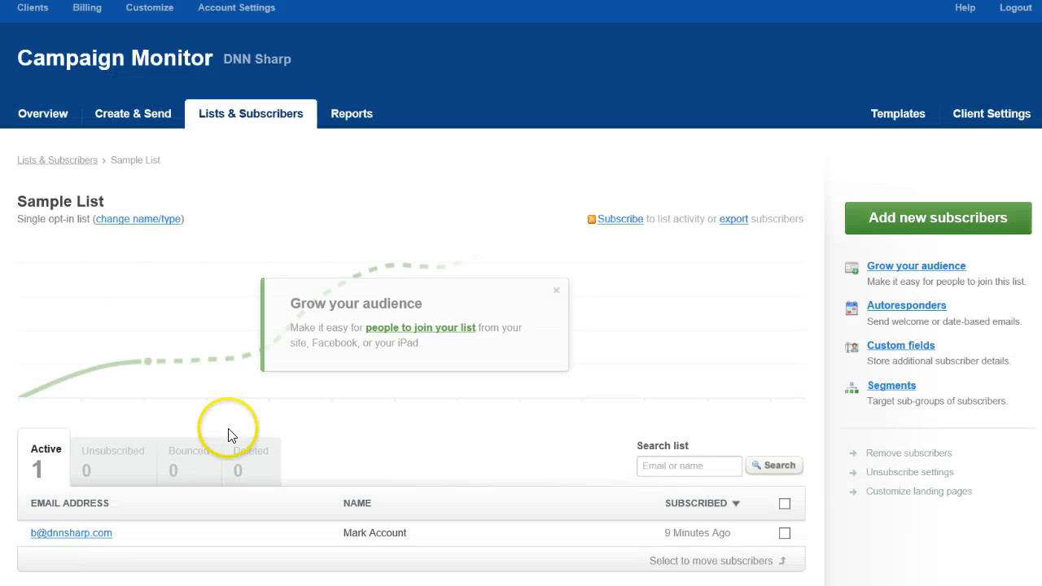
{"action": "scroll", "coordinate": [179, 407], "scroll_direction": "down", "scroll_amount": 2}
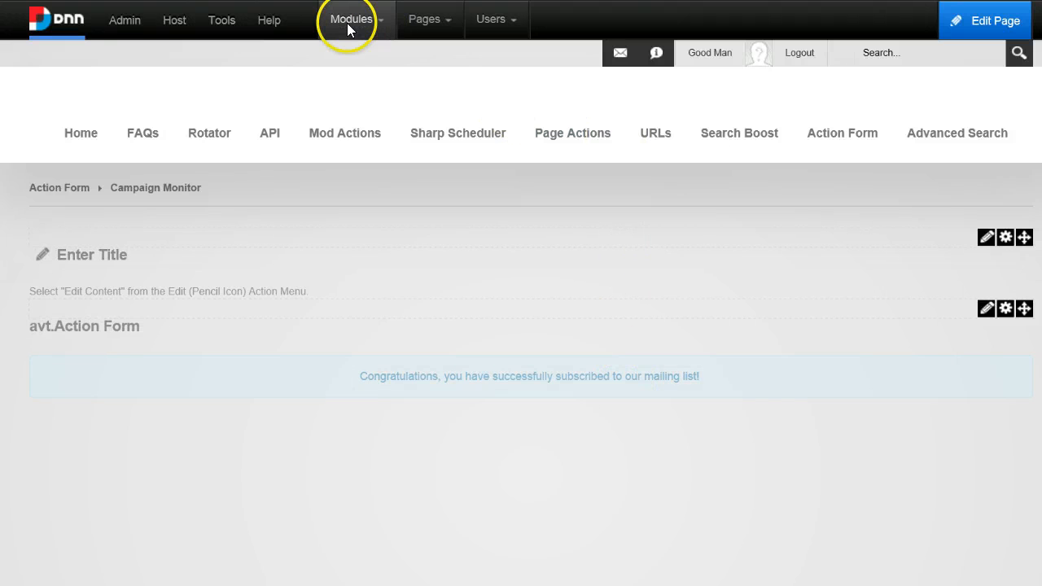
Add a new avt.ActionForm module to the ContentPane of the page.
{"action": "mouse_move", "coordinate": [361, 34]}
{"action": "left_click", "coordinate": [380, 66]}
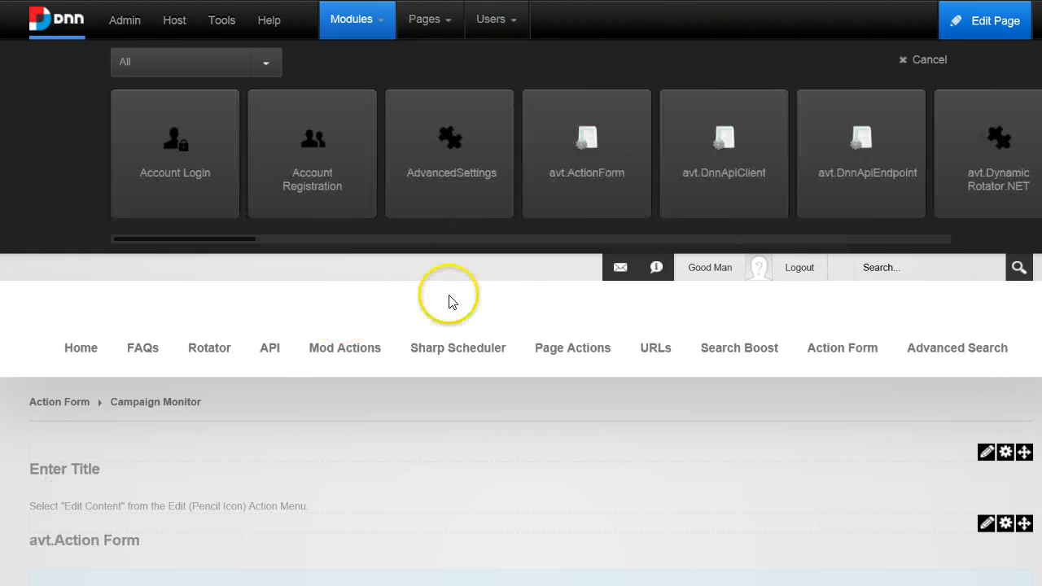
{"action": "mouse_move", "coordinate": [632, 103]}
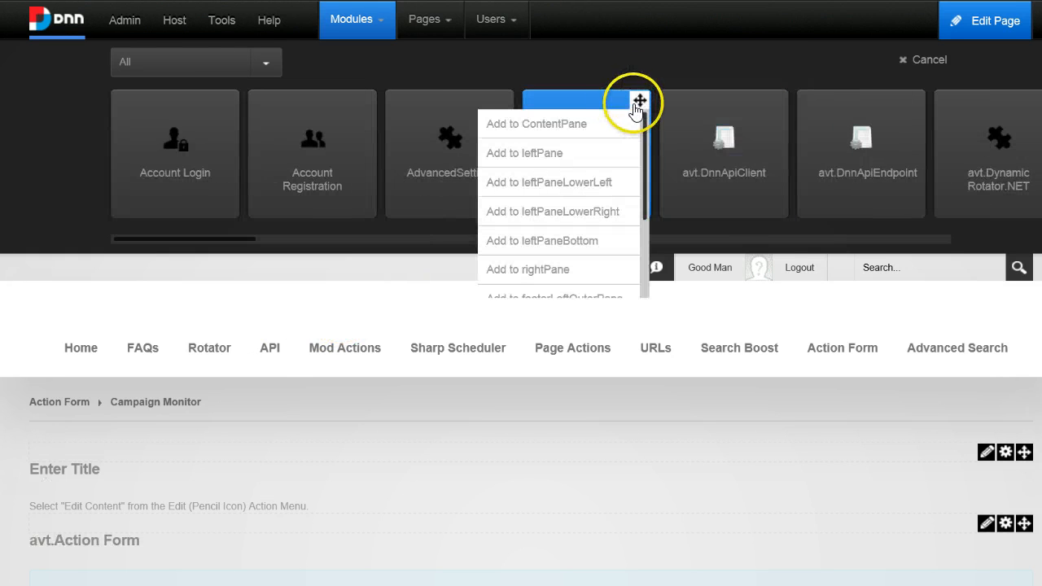
{"action": "left_click", "coordinate": [615, 123]}
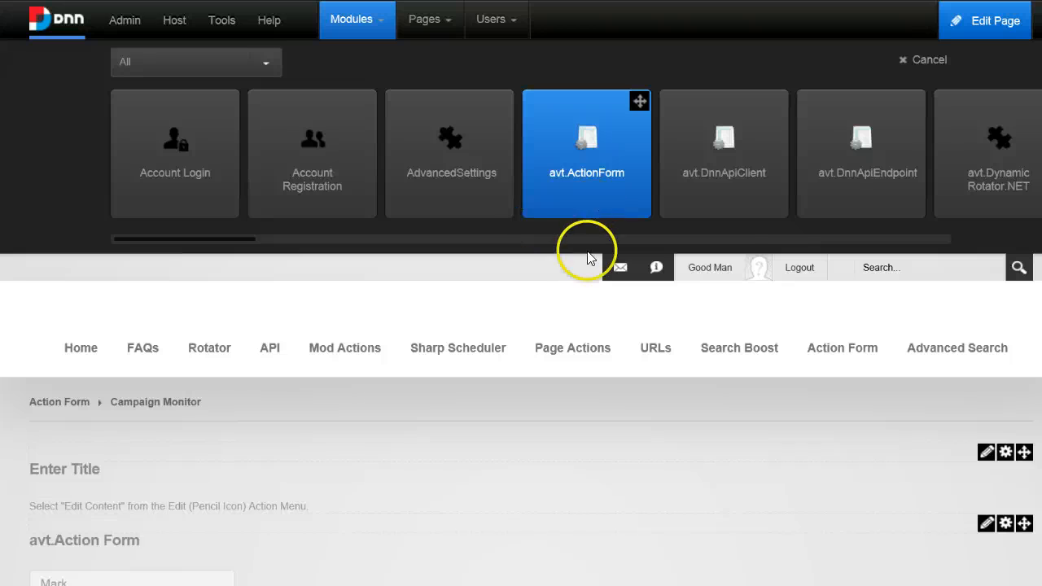
{"action": "scroll", "coordinate": [391, 342], "scroll_direction": "down", "scroll_amount": 4}
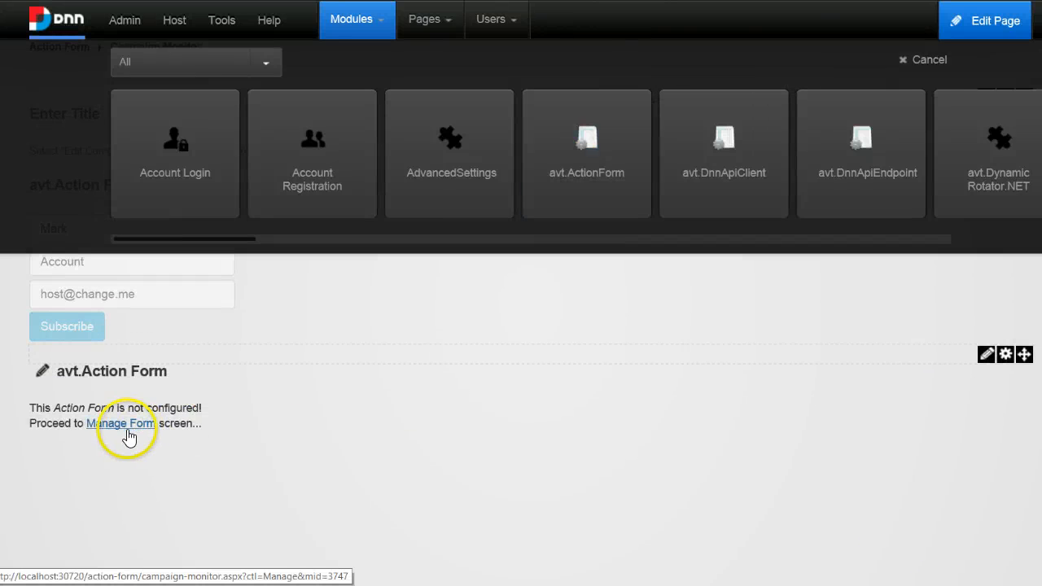
Open the new module's Manage Form screen and start it from the Registration Form template.
{"action": "left_click", "coordinate": [122, 423]}
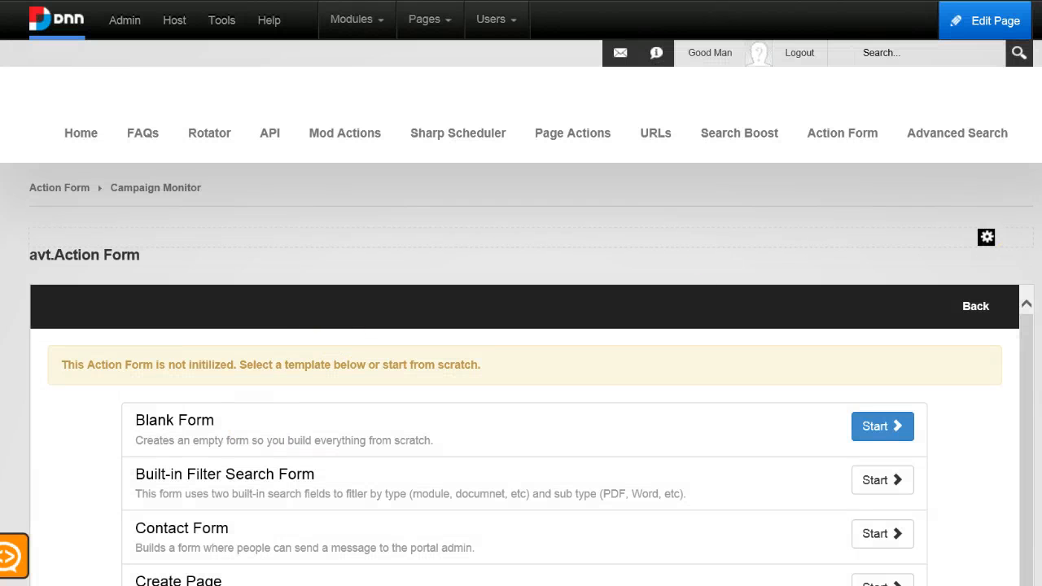
{"action": "scroll", "coordinate": [733, 282], "scroll_direction": "down", "scroll_amount": 10}
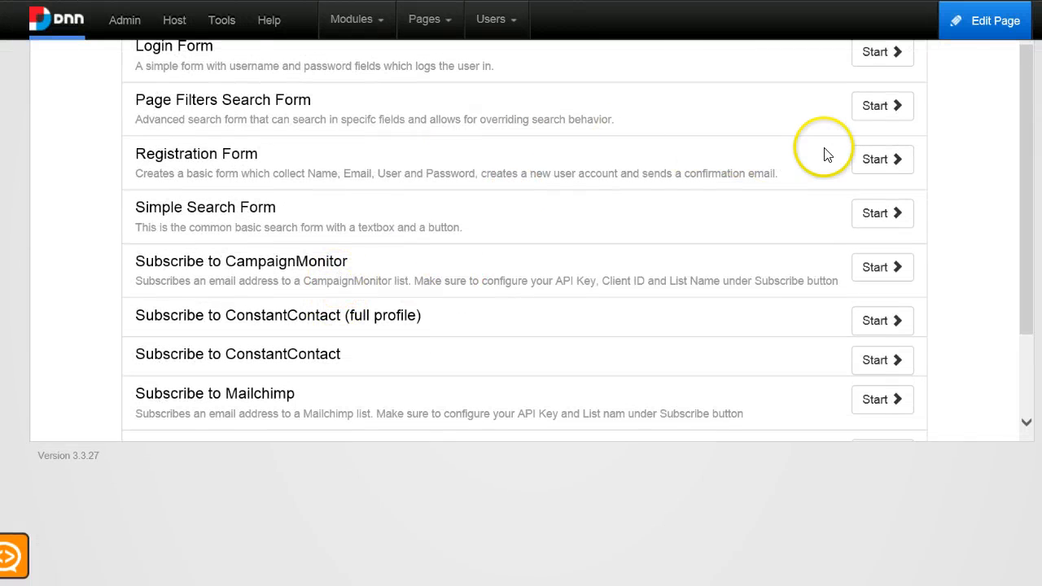
{"action": "left_click", "coordinate": [891, 162]}
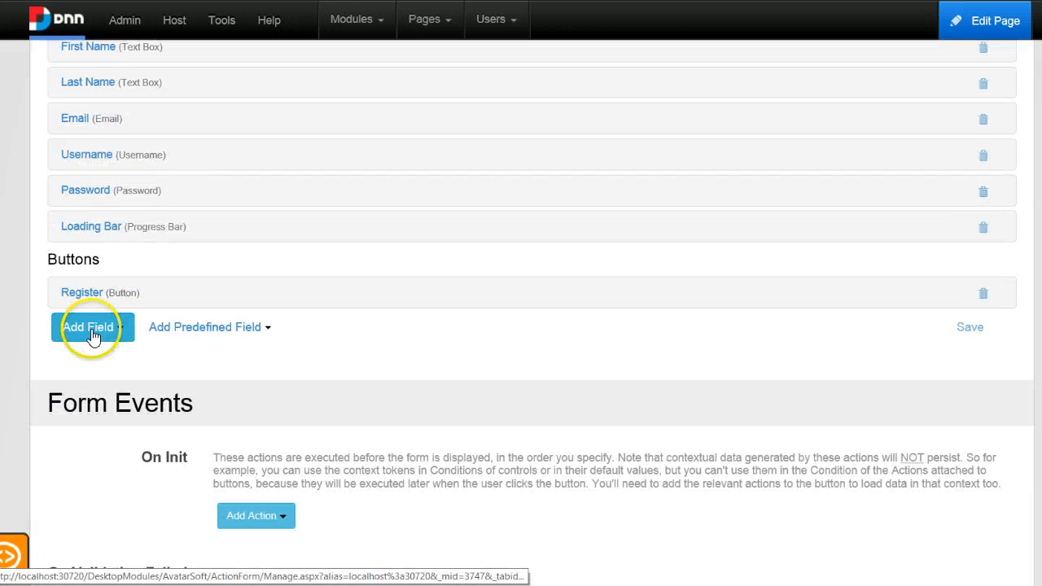
Add a True/False (Checkbox) field titled "Subscribe To Newsletter".
{"action": "left_click", "coordinate": [92, 335]}
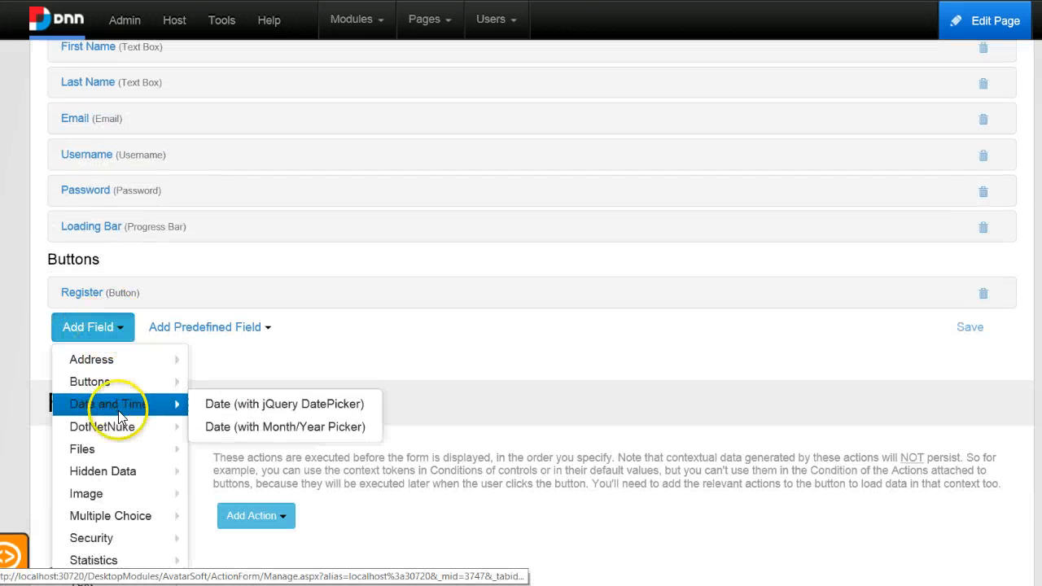
{"action": "scroll", "coordinate": [119, 412], "scroll_direction": "down", "scroll_amount": 1}
{"action": "mouse_move", "coordinate": [138, 389]}
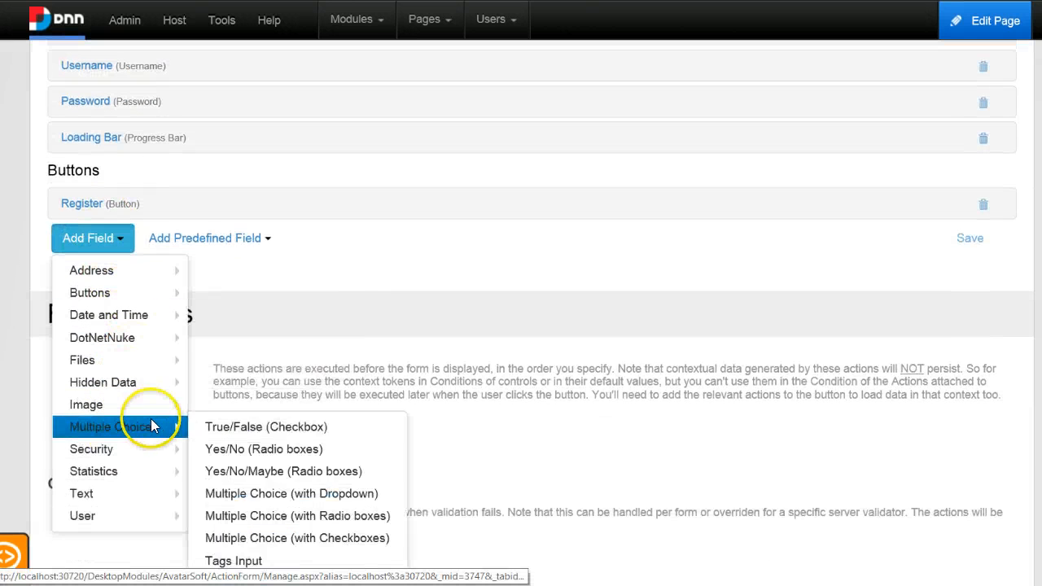
{"action": "mouse_move", "coordinate": [168, 428]}
{"action": "left_click", "coordinate": [232, 421]}
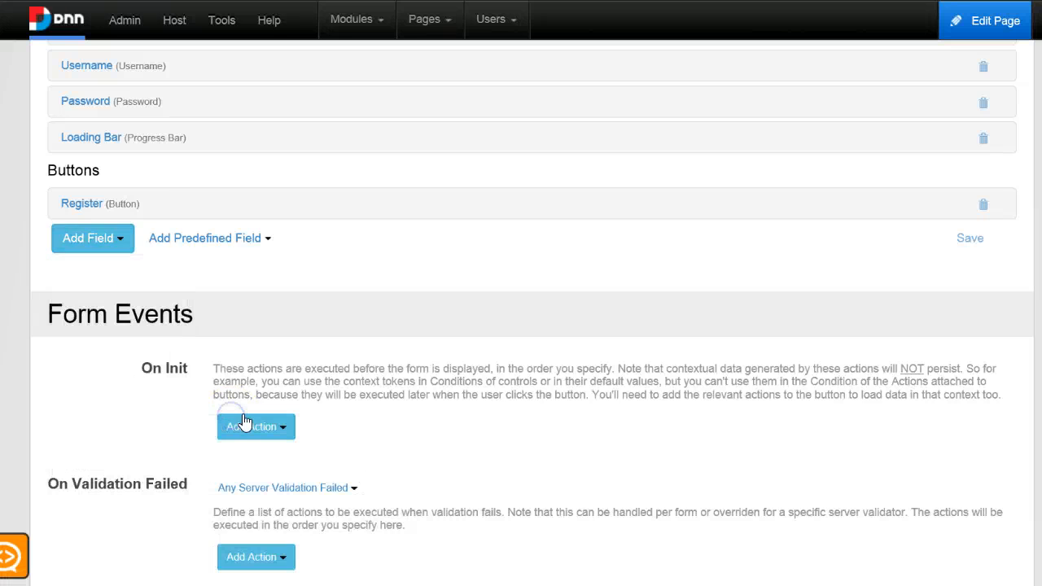
{"action": "left_click", "coordinate": [329, 262]}
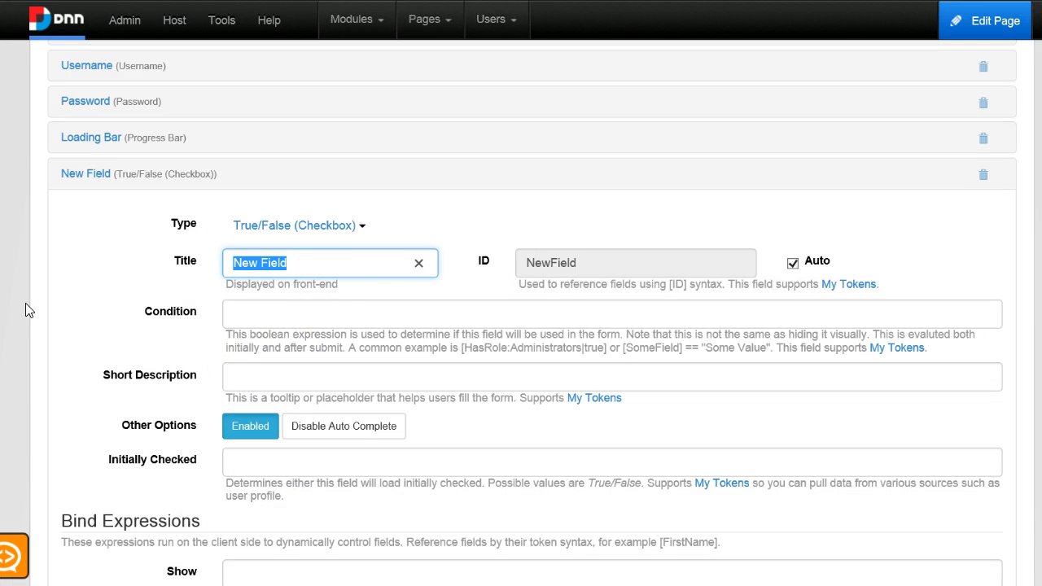
{"action": "type", "text": "Subs"}
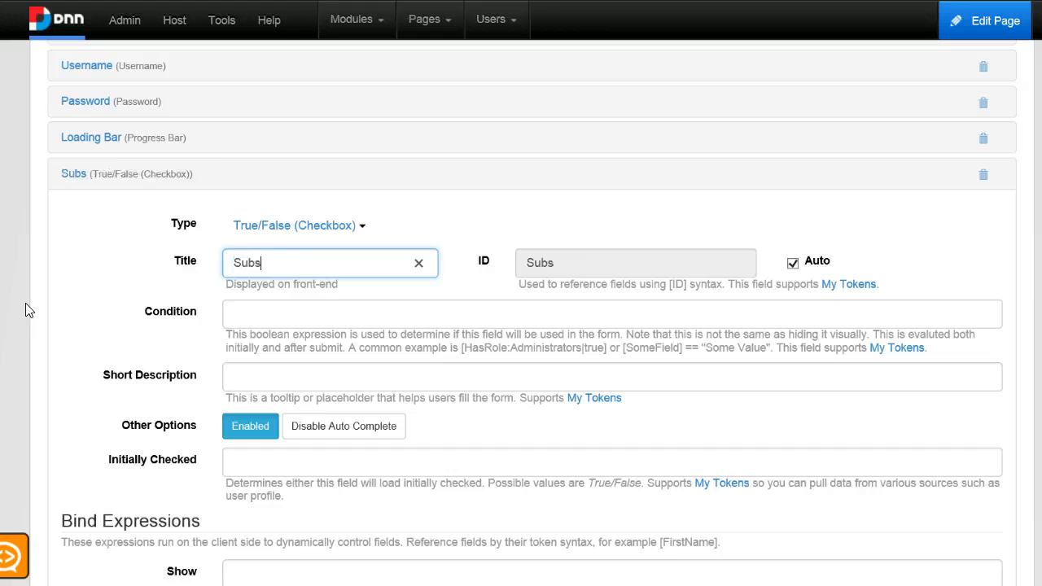
{"action": "type", "text": "cribe To new"}
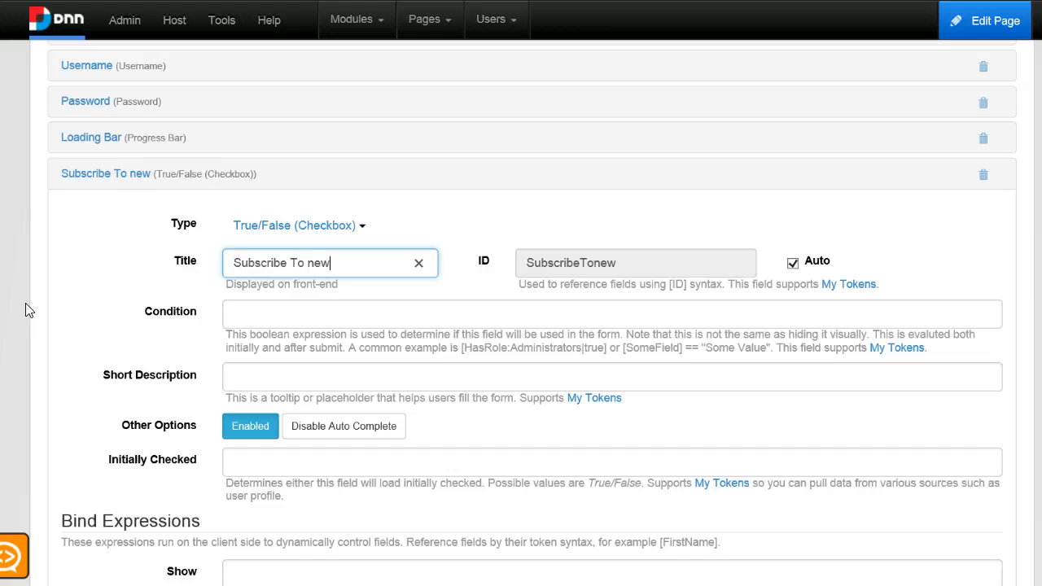
{"action": "type", "text": "s"}
{"action": "key", "text": "BackSpace"}
{"action": "key", "text": "BackSpace"}
{"action": "key", "text": "BackSpace"}
{"action": "key", "text": "BackSpace"}
{"action": "type", "text": "New"}
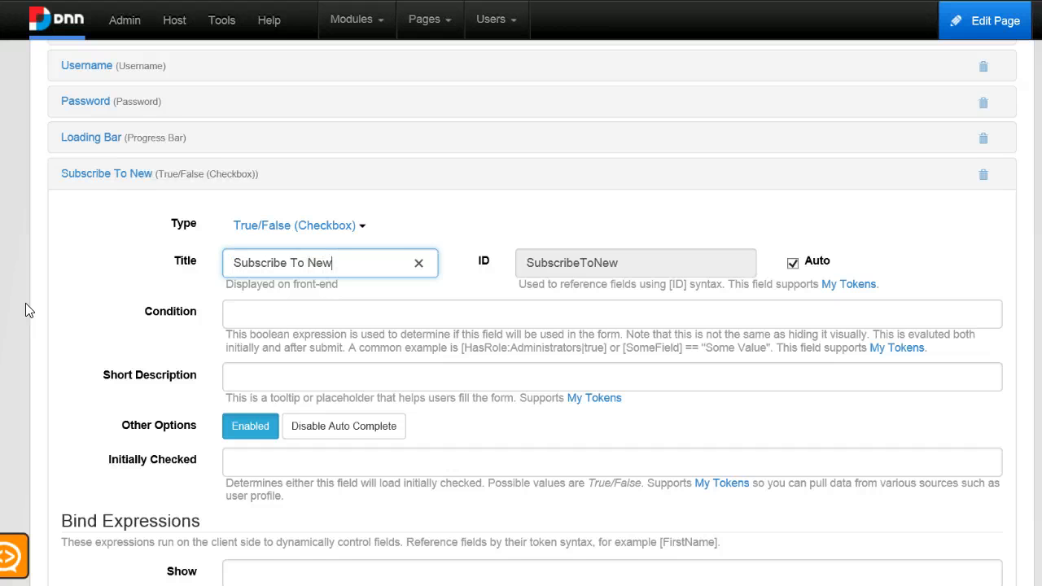
{"action": "type", "text": "sl"}
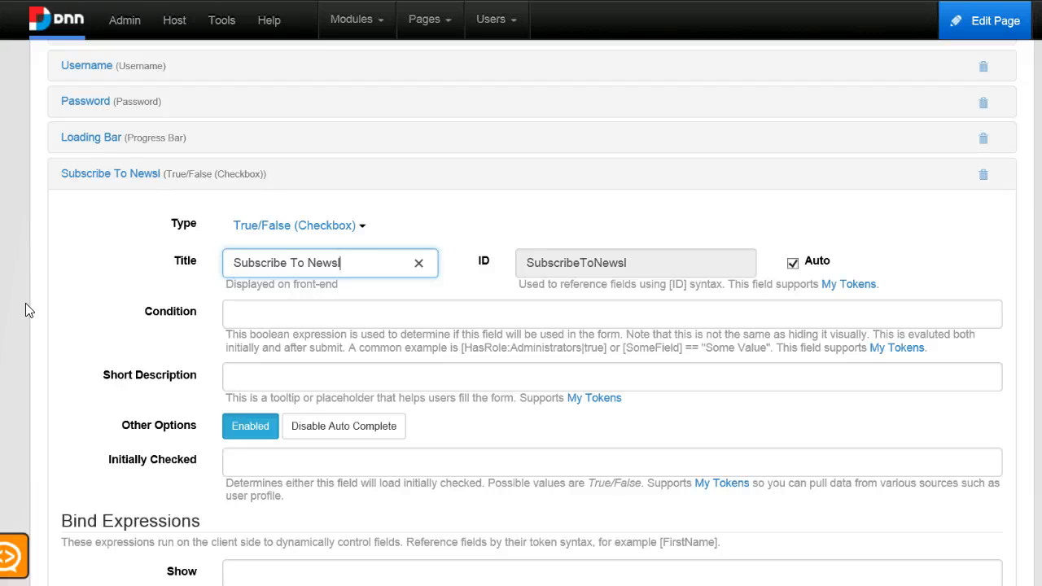
{"action": "type", "text": "etter"}
In Layout Mode, move the SubscribeToNewsletter row above the Register and LoadingBar row.
{"action": "scroll", "coordinate": [221, 284], "scroll_direction": "up", "scroll_amount": 5}
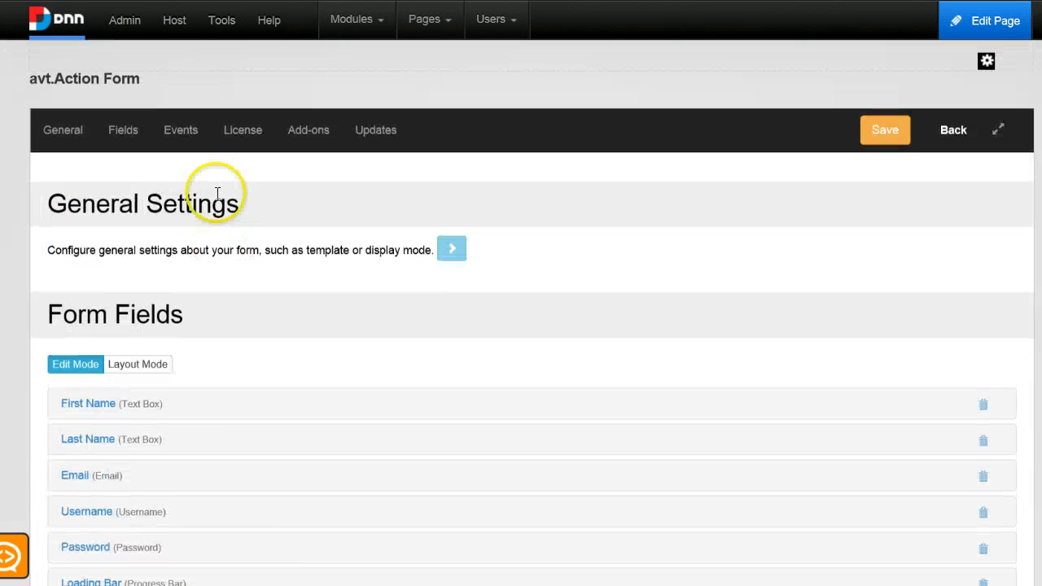
{"action": "left_click", "coordinate": [133, 364]}
{"action": "scroll", "coordinate": [217, 464], "scroll_direction": "down", "scroll_amount": 3}
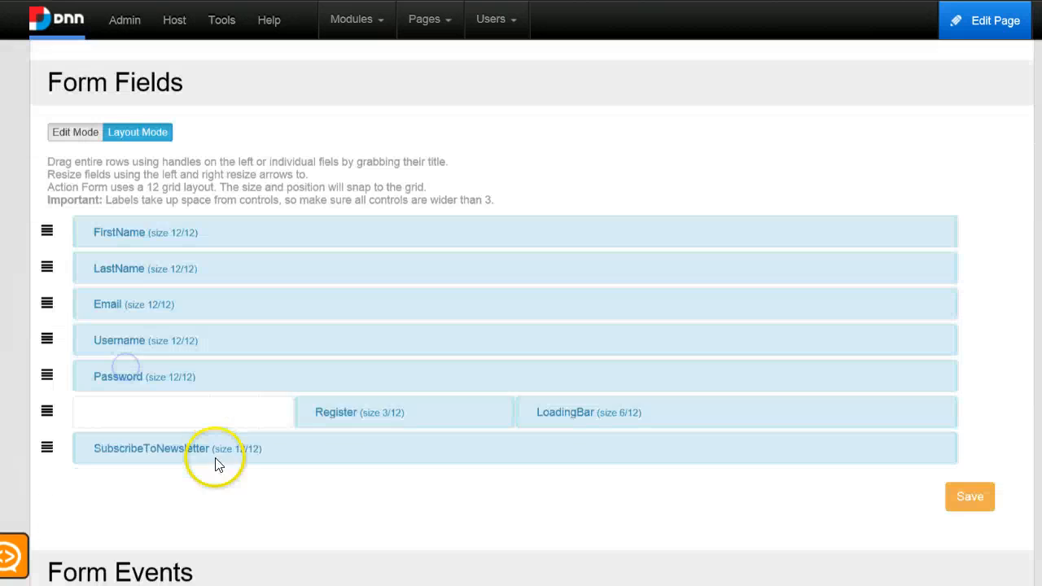
{"action": "scroll", "coordinate": [217, 464], "scroll_direction": "down", "scroll_amount": 1}
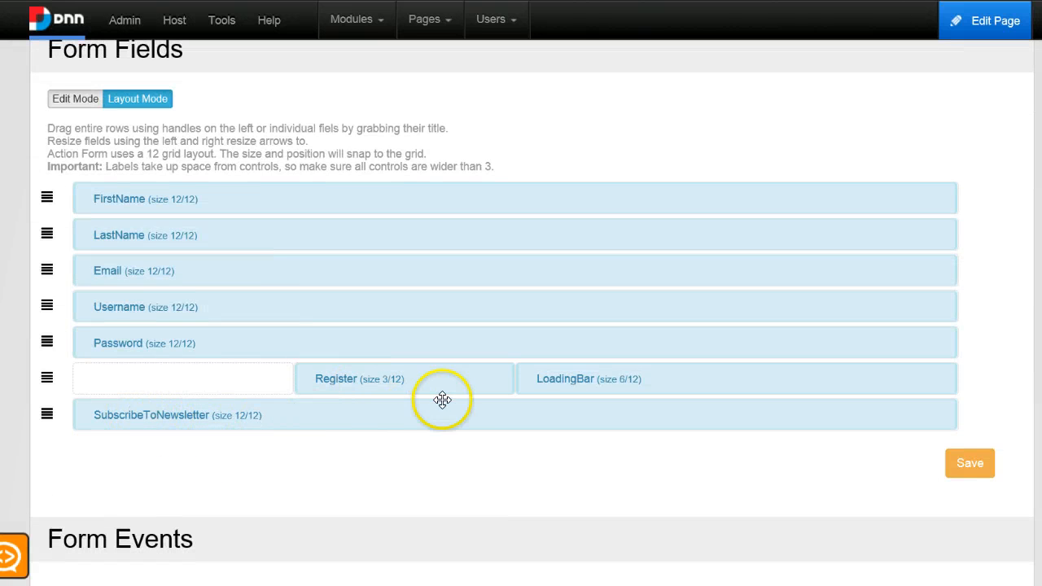
{"action": "left_click_drag", "start_coordinate": [47, 414], "coordinate": [289, 394]}
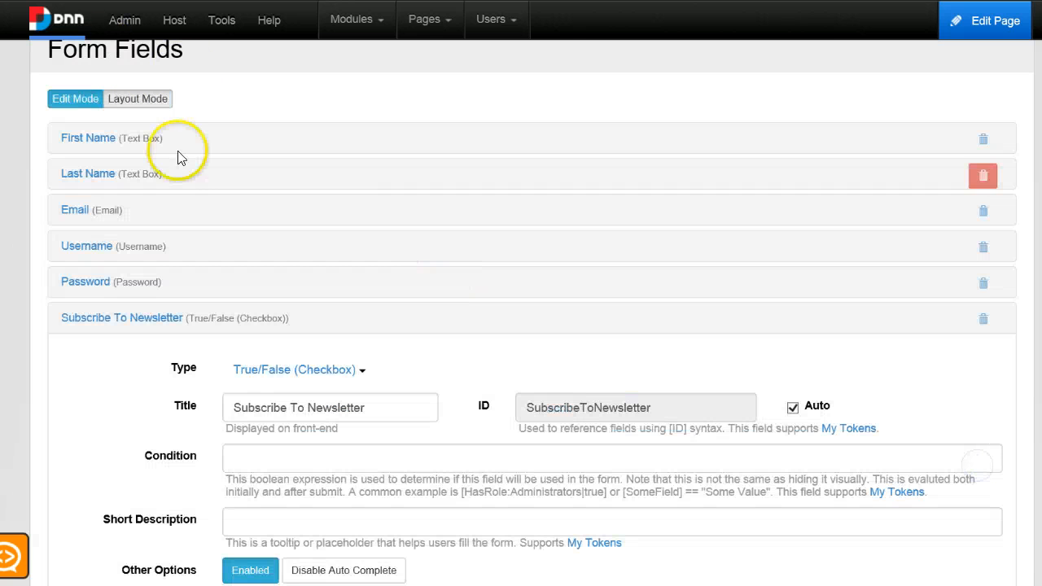
Review the Subscribe To Newsletter field's settings, including its ID and validation options.
{"action": "left_click", "coordinate": [126, 320]}
{"action": "scroll", "coordinate": [138, 293], "scroll_direction": "down", "scroll_amount": 1}
{"action": "left_click", "coordinate": [130, 229]}
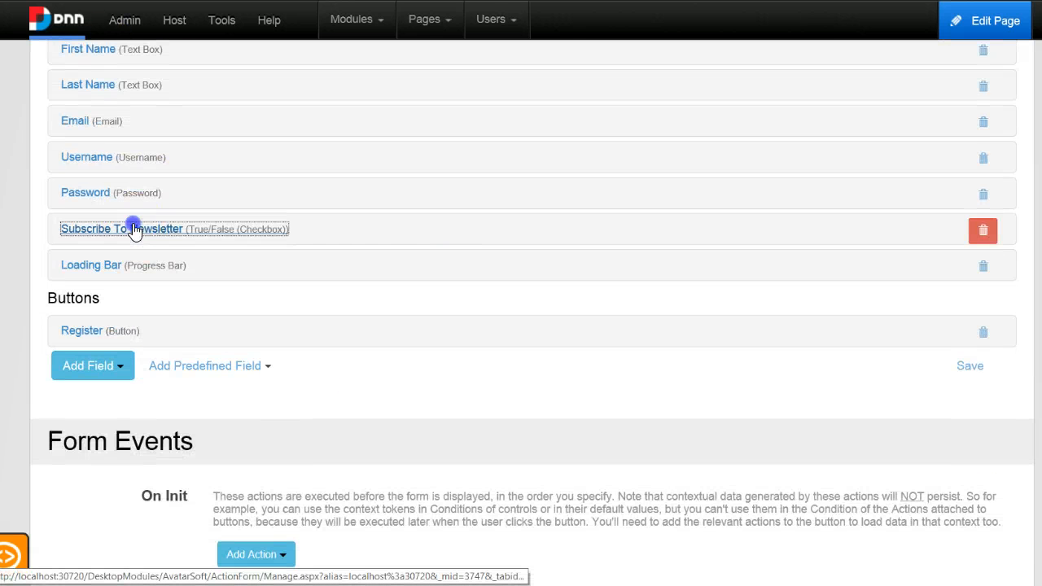
{"action": "double_click", "coordinate": [566, 232]}
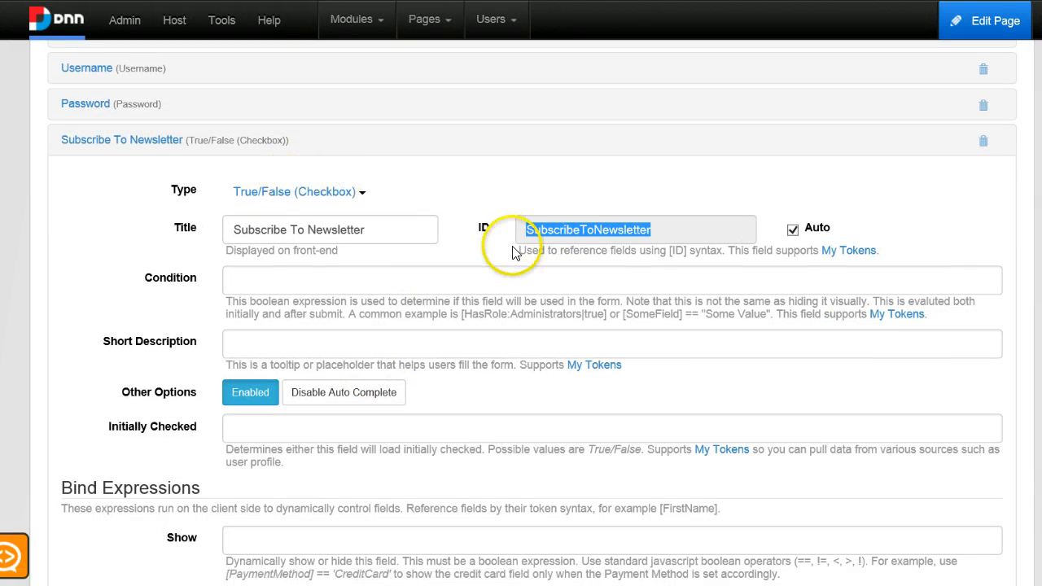
{"action": "scroll", "coordinate": [488, 334], "scroll_direction": "down", "scroll_amount": 1}
{"action": "scroll", "coordinate": [489, 334], "scroll_direction": "down", "scroll_amount": 10}
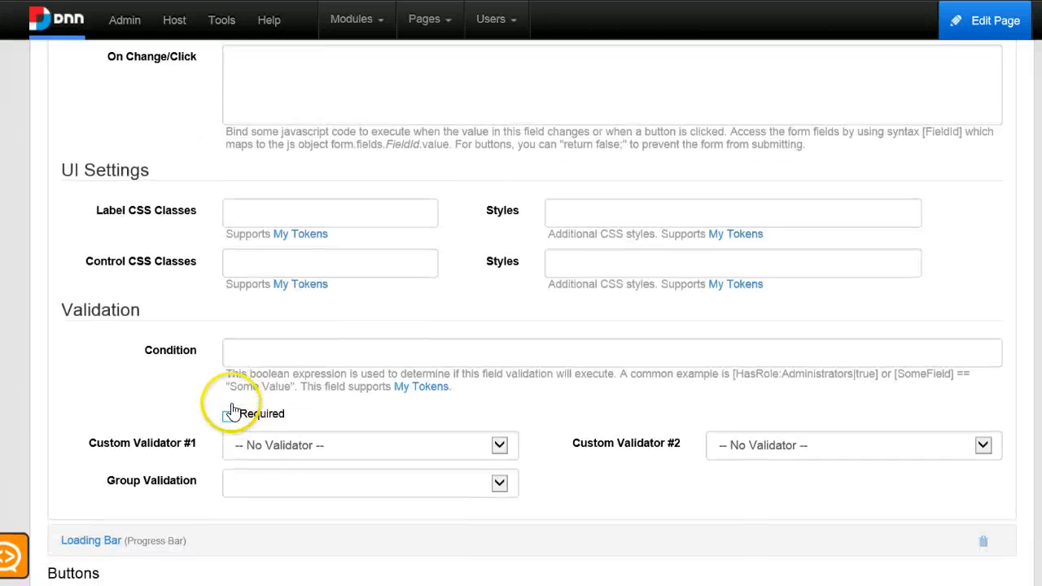
{"action": "scroll", "coordinate": [224, 411], "scroll_direction": "down", "scroll_amount": 1}
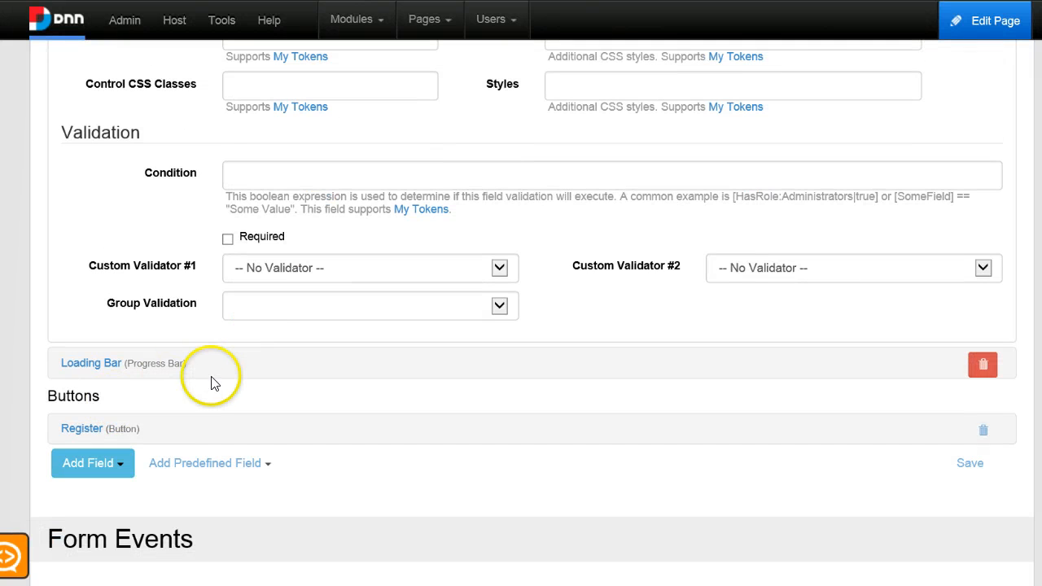
Add a Subscribe To Campaign Monitor action to the Register button's On Click Handler.
{"action": "left_click", "coordinate": [92, 433]}
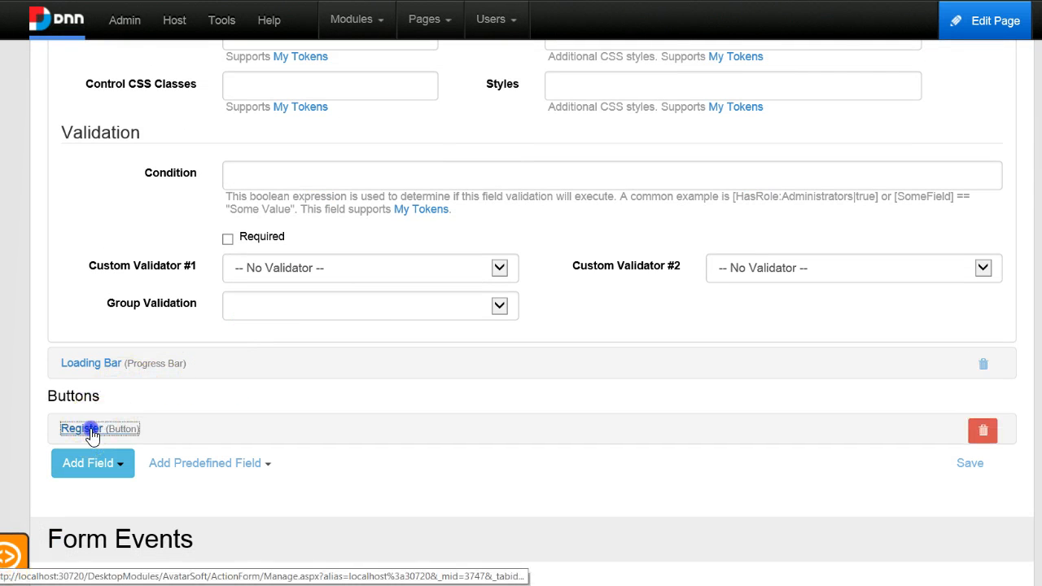
{"action": "scroll", "coordinate": [249, 337], "scroll_direction": "down", "scroll_amount": 3}
{"action": "left_click", "coordinate": [135, 244]}
{"action": "scroll", "coordinate": [337, 309], "scroll_direction": "down", "scroll_amount": 5}
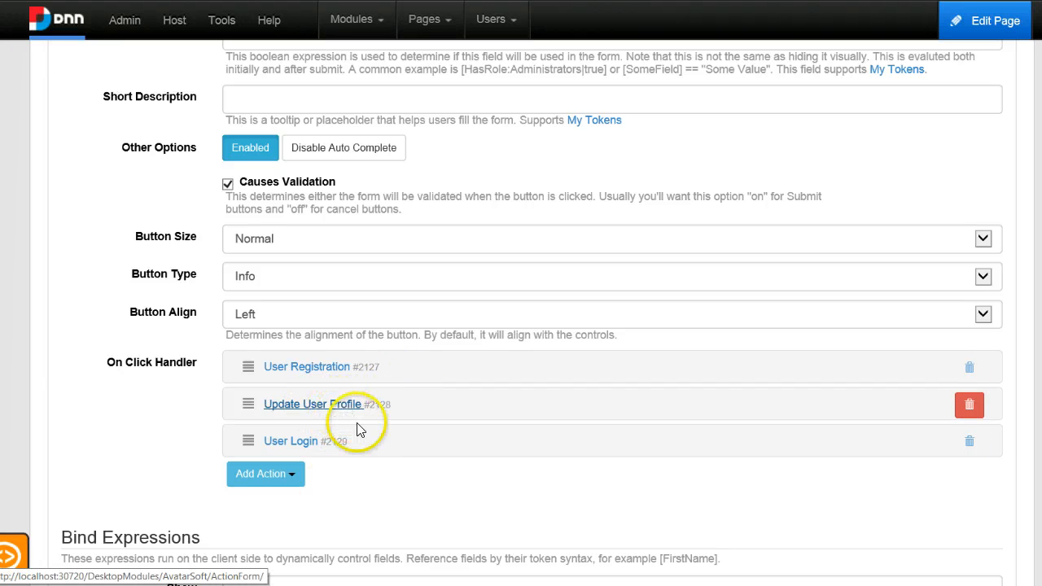
{"action": "left_click", "coordinate": [264, 474]}
{"action": "scroll", "coordinate": [264, 477], "scroll_direction": "down", "scroll_amount": 2}
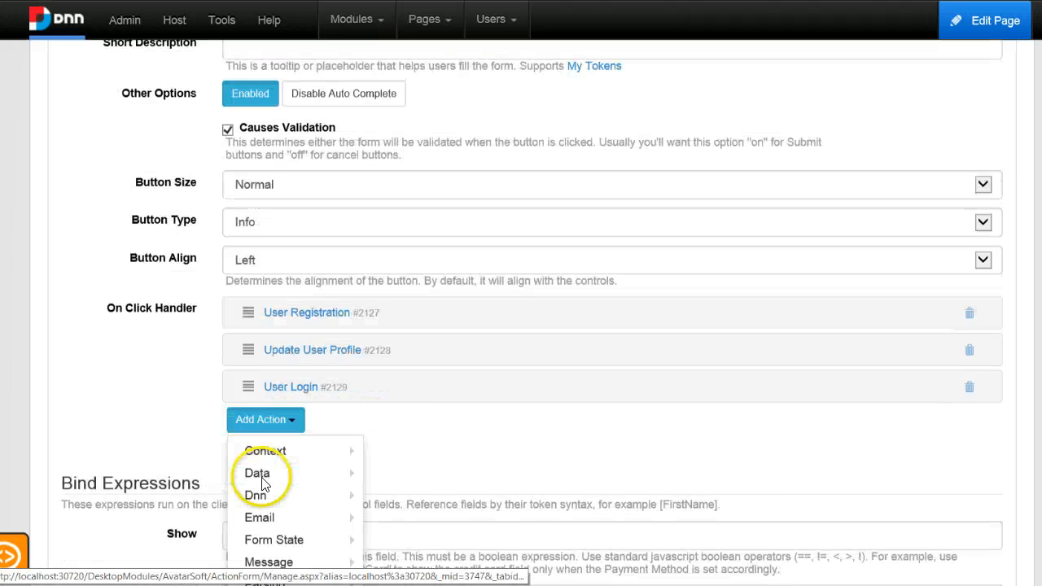
{"action": "mouse_move", "coordinate": [316, 400]}
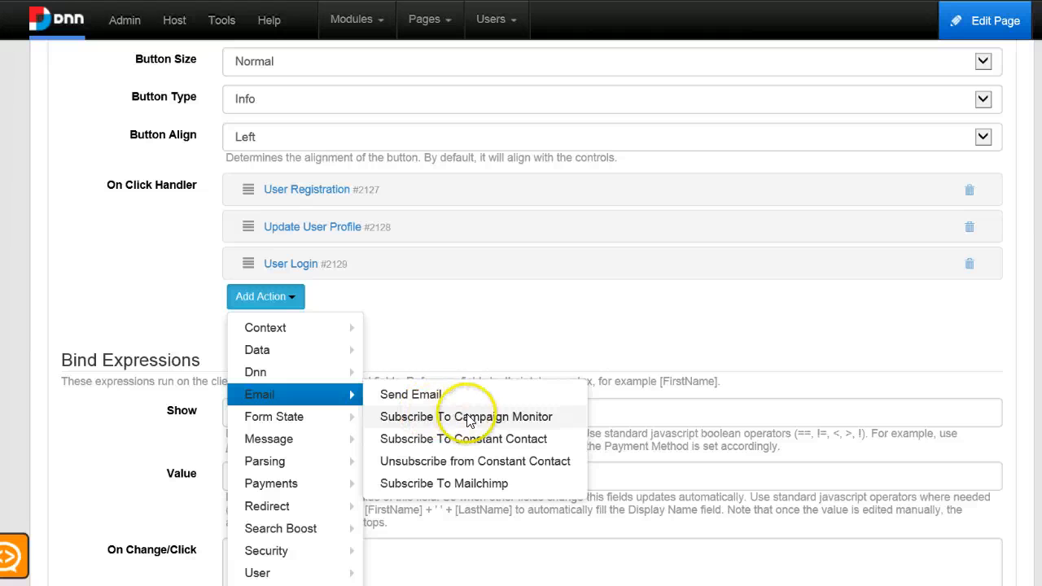
{"action": "left_click", "coordinate": [507, 417]}
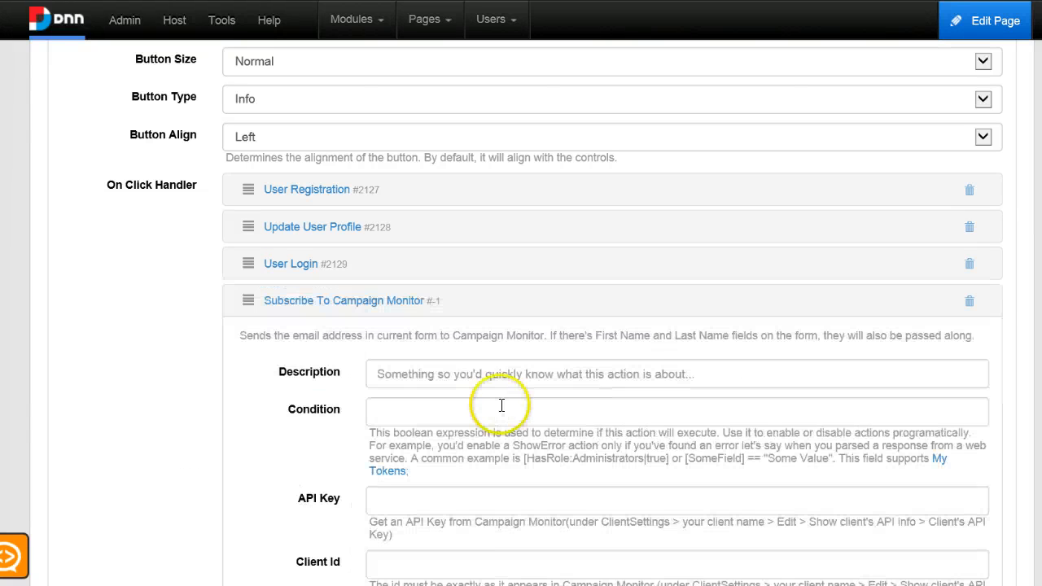
Enter the Campaign Monitor API key and Client Id, set List Name to Sample List and Email Field to Email.
{"action": "scroll", "coordinate": [423, 403], "scroll_direction": "down", "scroll_amount": 1}
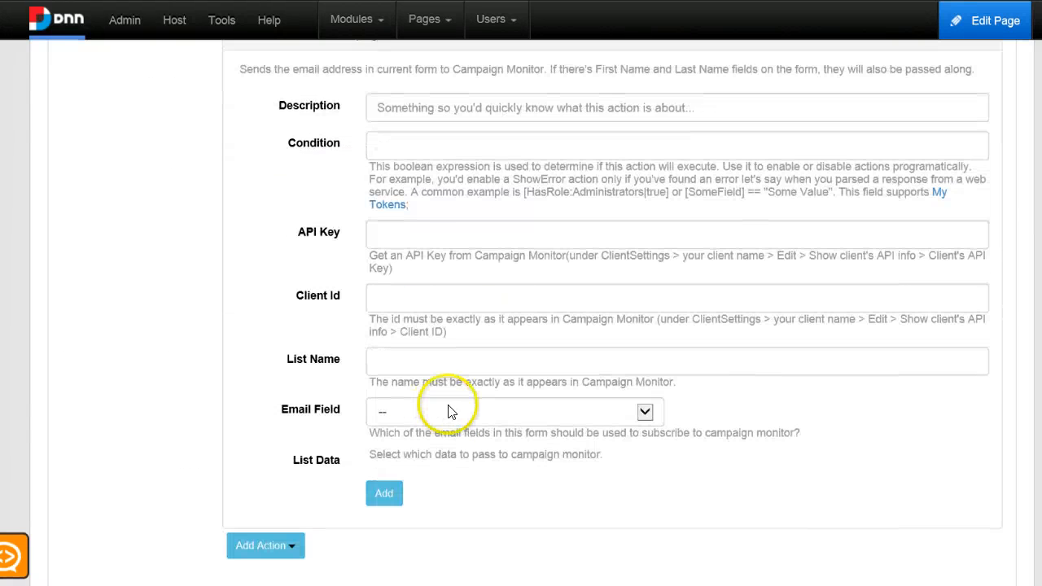
{"action": "left_click", "coordinate": [403, 230]}
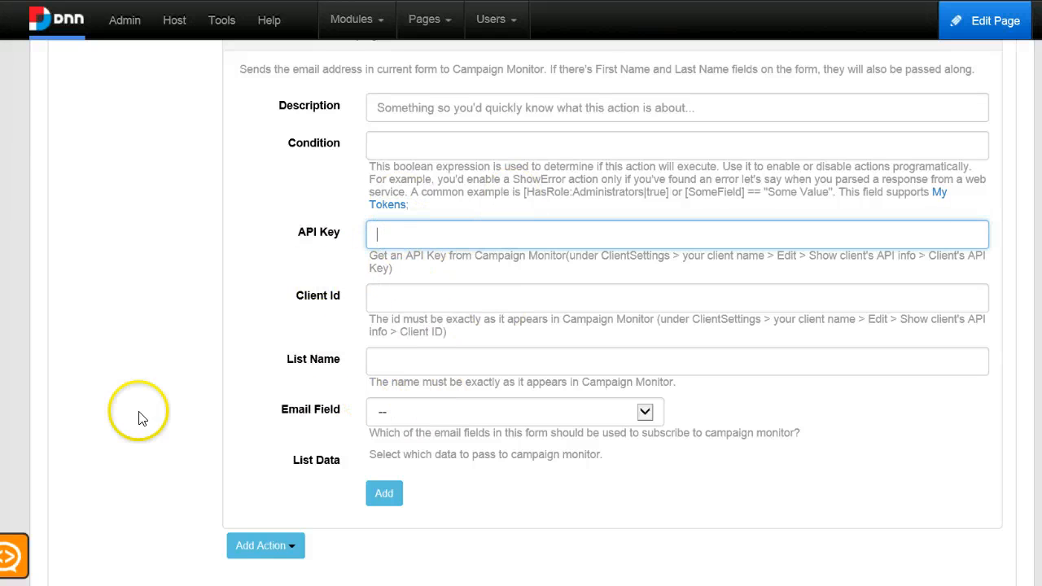
{"action": "left_click", "coordinate": [426, 330]}
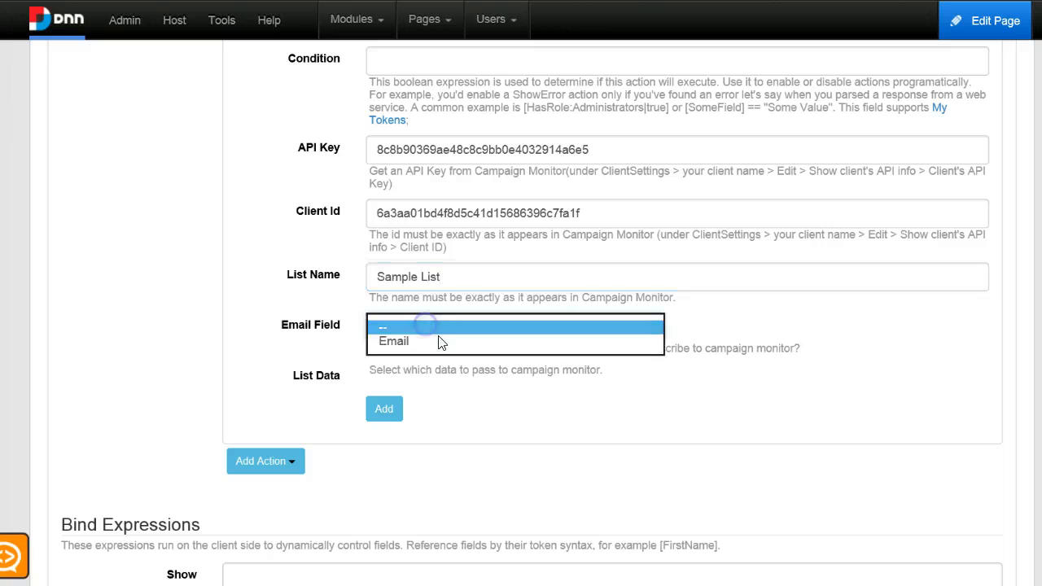
{"action": "left_click", "coordinate": [449, 340]}
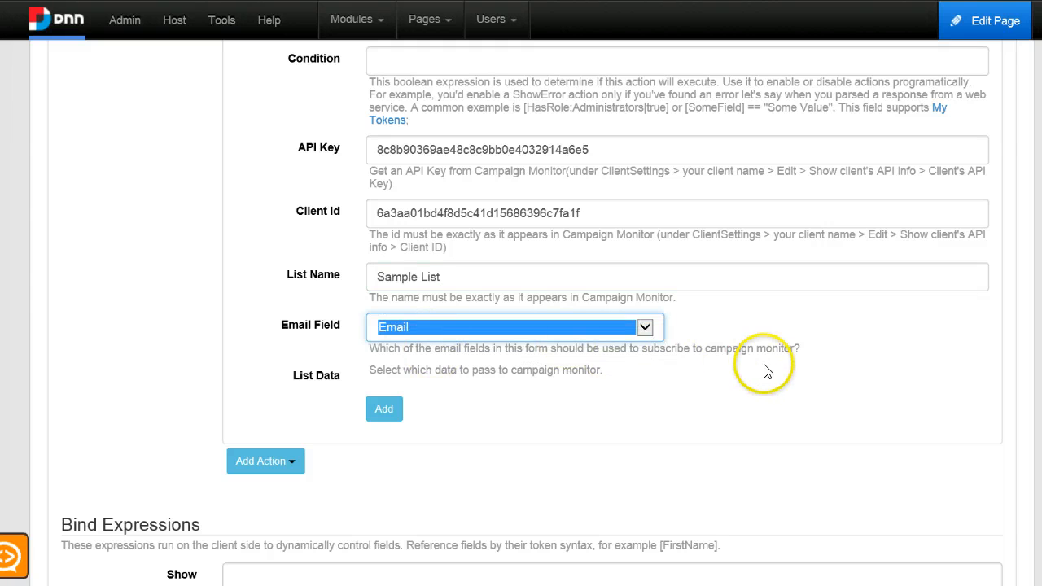
{"action": "left_click", "coordinate": [771, 384]}
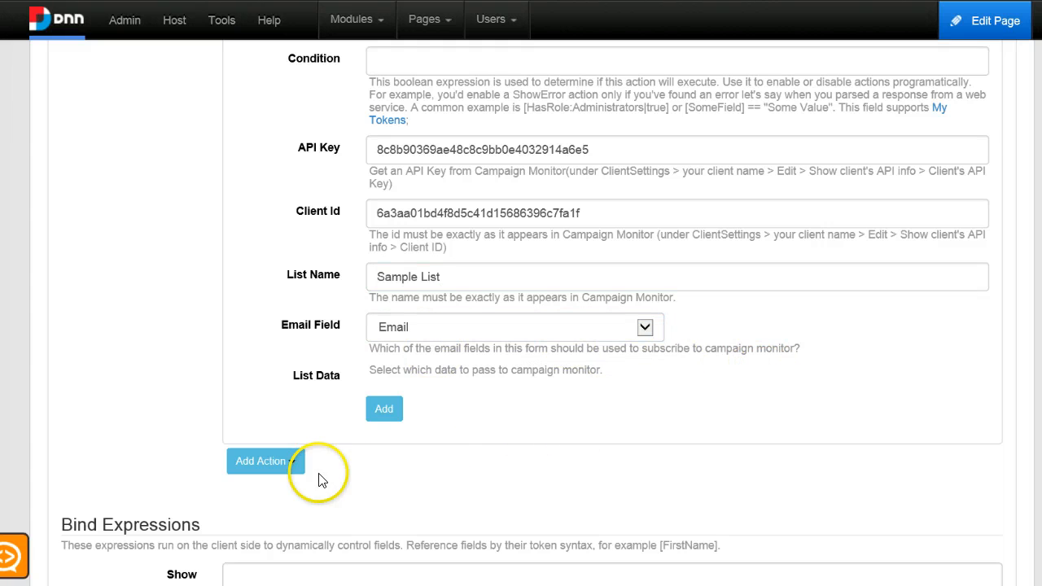
Copy the checkbox field's ID and set the action's Condition to [SubscribeToNewsletter].
{"action": "scroll", "coordinate": [709, 430], "scroll_direction": "down", "scroll_amount": 3}
{"action": "scroll", "coordinate": [866, 383], "scroll_direction": "up", "scroll_amount": 5}
{"action": "scroll", "coordinate": [866, 383], "scroll_direction": "up", "scroll_amount": 10}
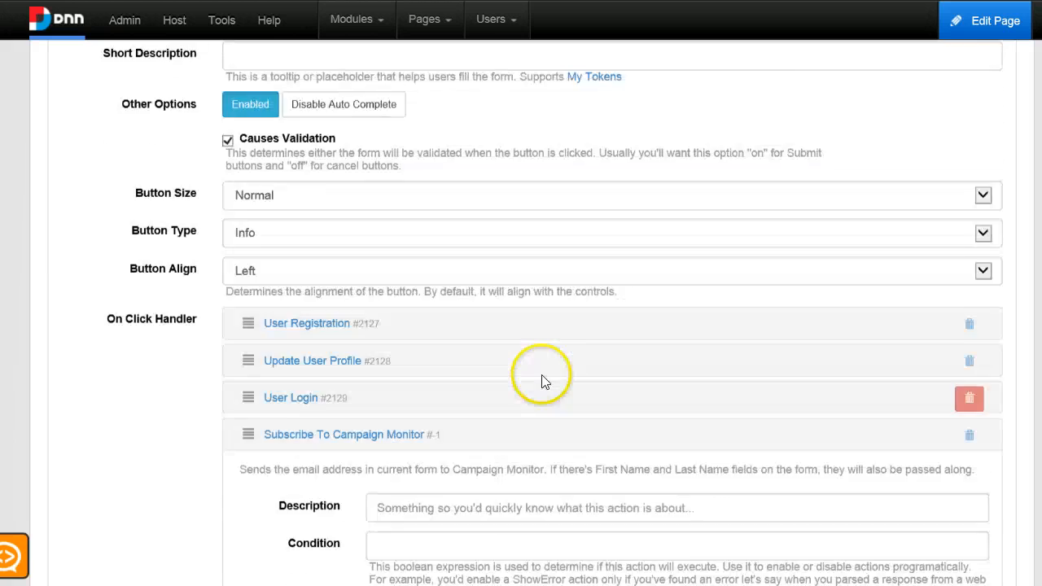
{"action": "scroll", "coordinate": [511, 328], "scroll_direction": "up", "scroll_amount": 7}
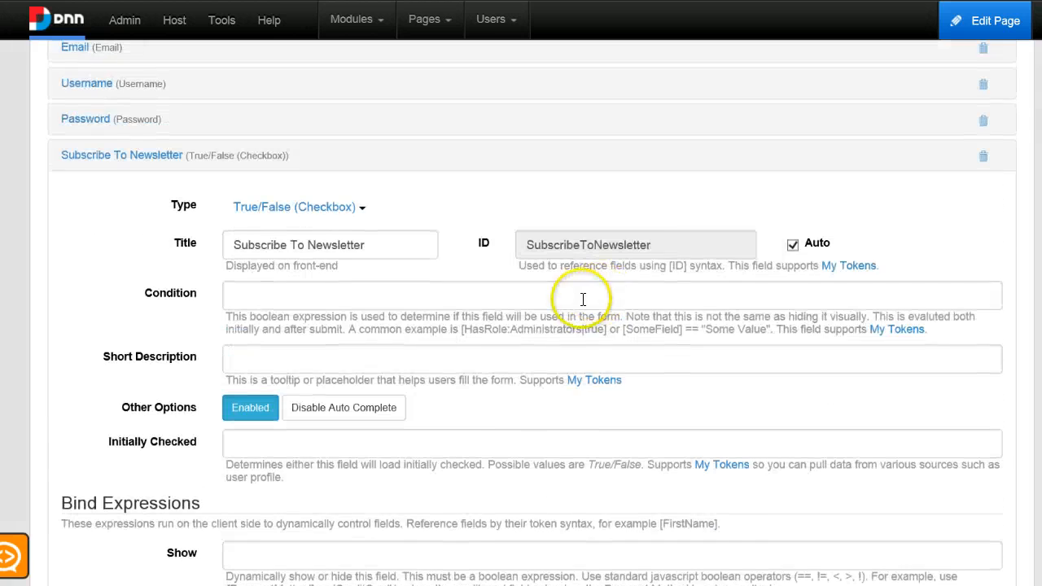
{"action": "double_click", "coordinate": [628, 244]}
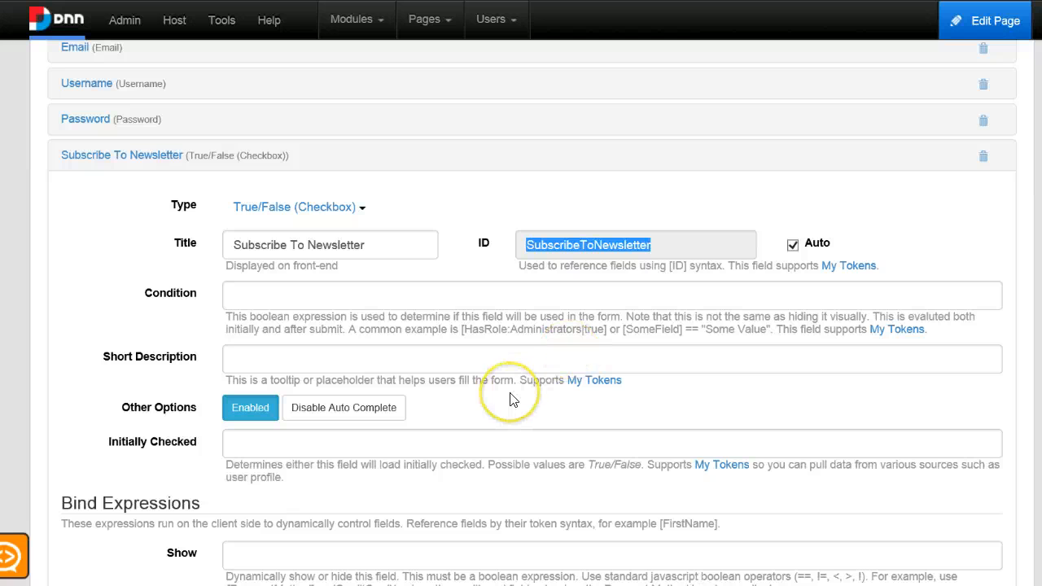
{"action": "left_click", "coordinate": [174, 155]}
{"action": "scroll", "coordinate": [699, 345], "scroll_direction": "down", "scroll_amount": 10}
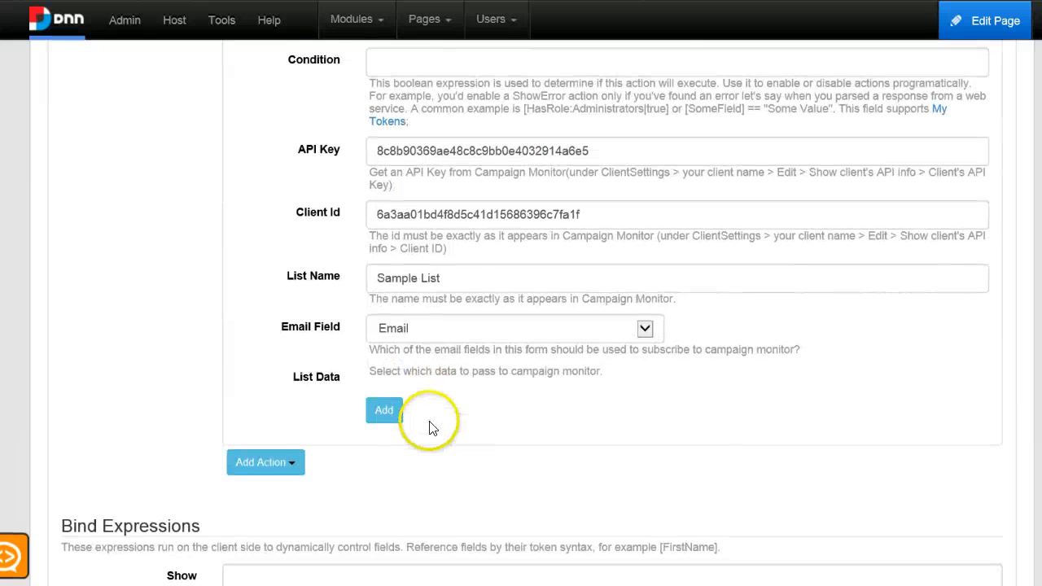
{"action": "scroll", "coordinate": [428, 421], "scroll_direction": "up", "scroll_amount": 4}
{"action": "left_click", "coordinate": [468, 326]}
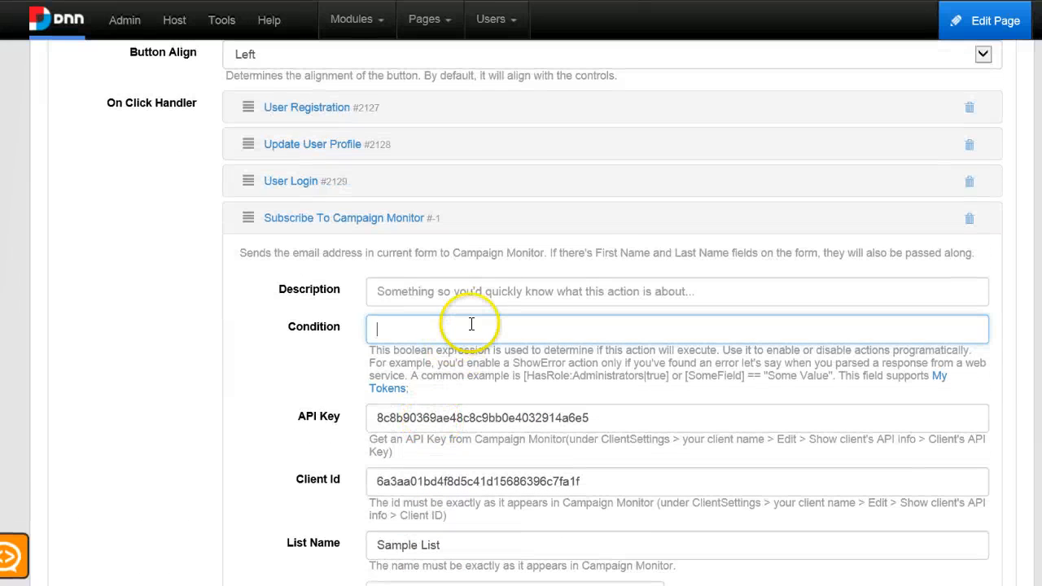
{"action": "type", "text": "[SubscribeToNewsletter]"}
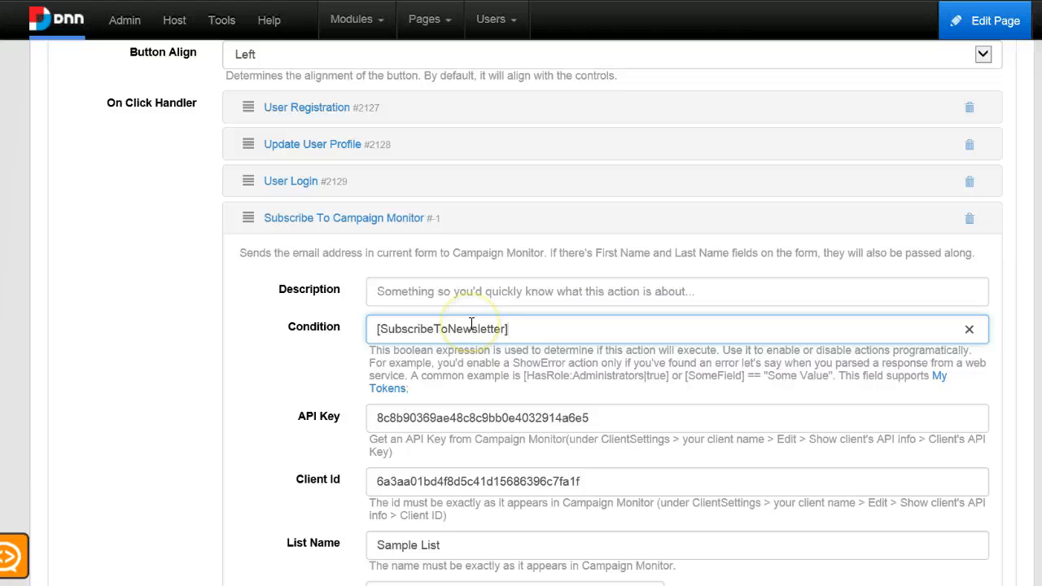
{"action": "left_click_drag", "start_coordinate": [543, 326], "coordinate": [329, 316]}
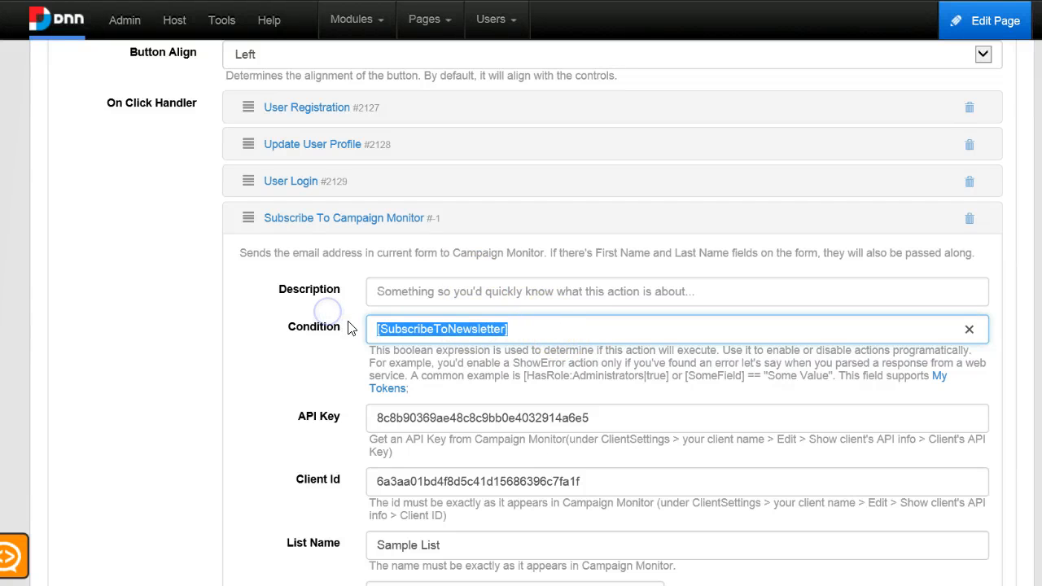
{"action": "left_click", "coordinate": [542, 330]}
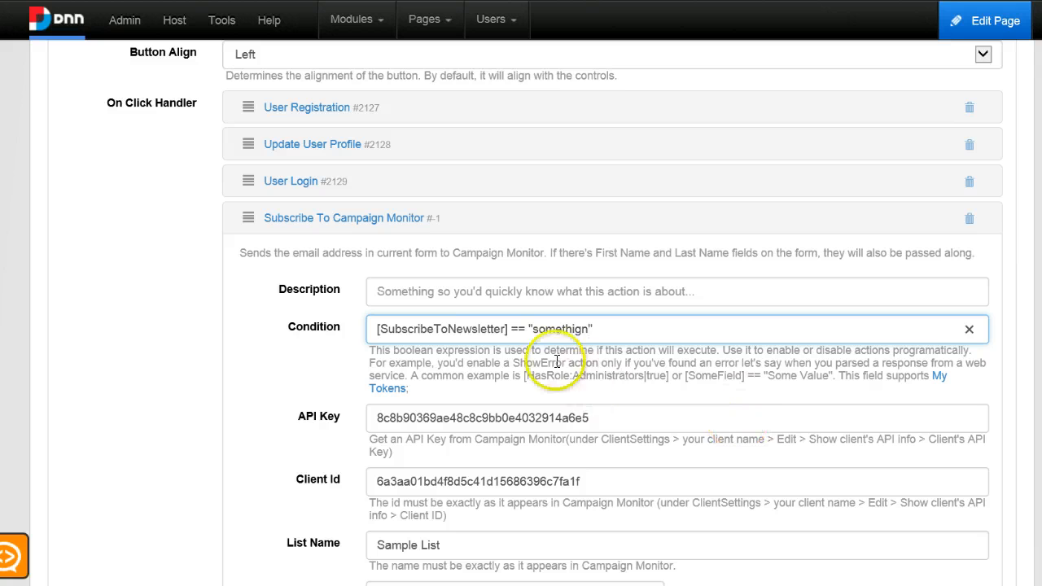
{"action": "left_click_drag", "start_coordinate": [509, 329], "coordinate": [750, 310]}
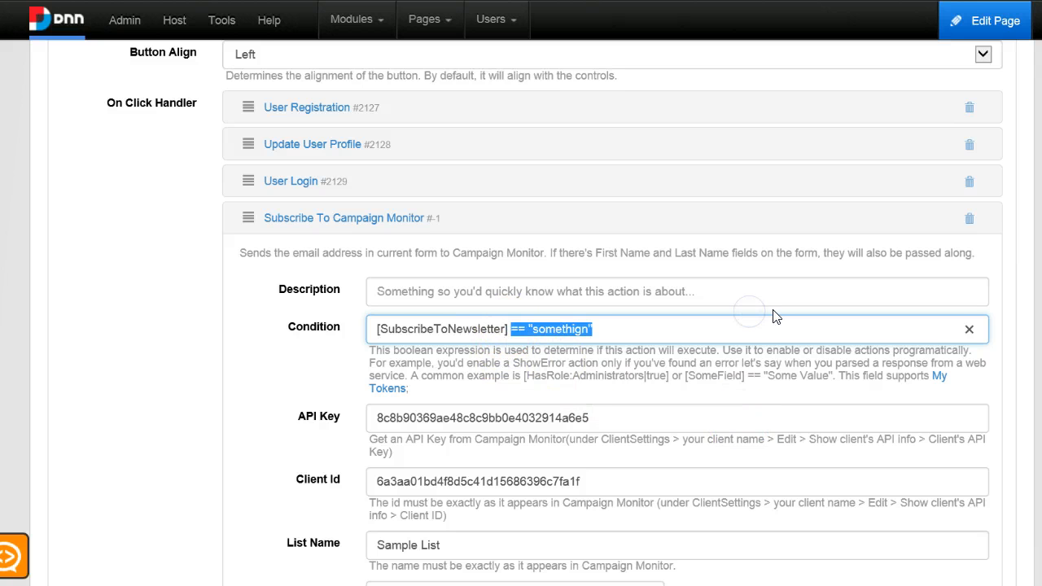
{"action": "key", "text": "BackSpace"}
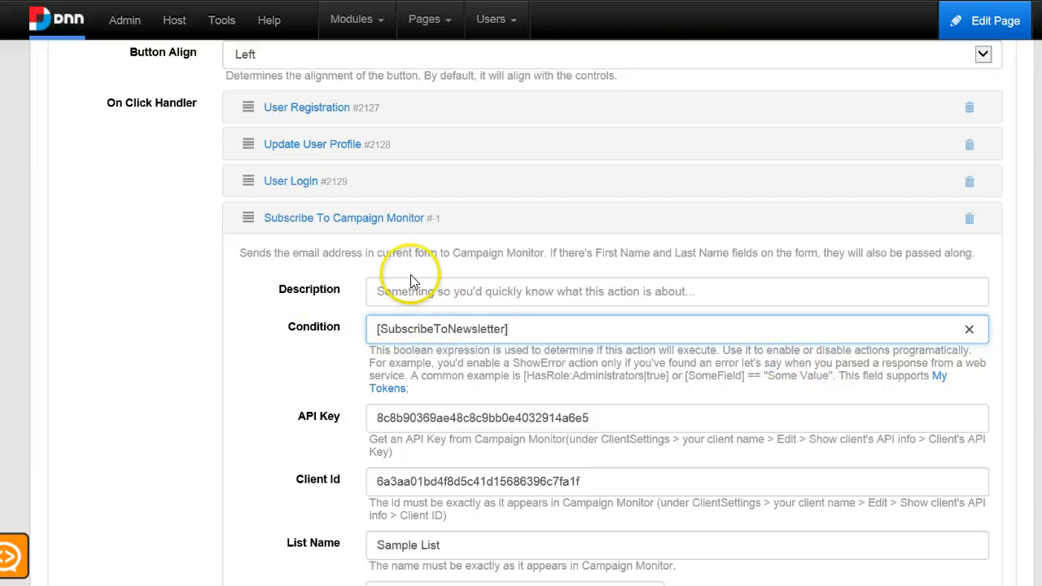
Collapse the Campaign Monitor action and save the form.
{"action": "left_click", "coordinate": [359, 220]}
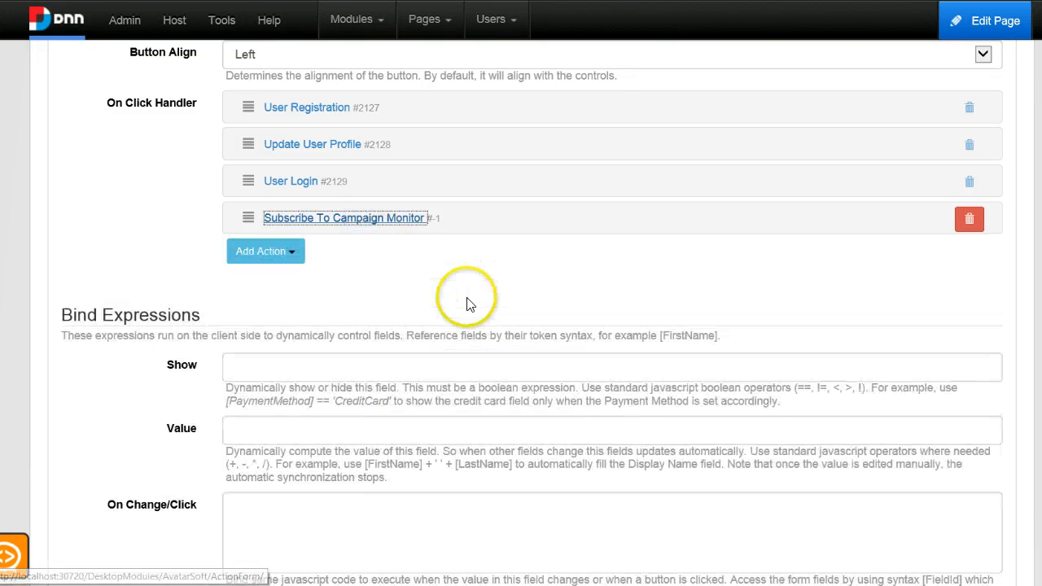
{"action": "scroll", "coordinate": [873, 302], "scroll_direction": "down", "scroll_amount": 5}
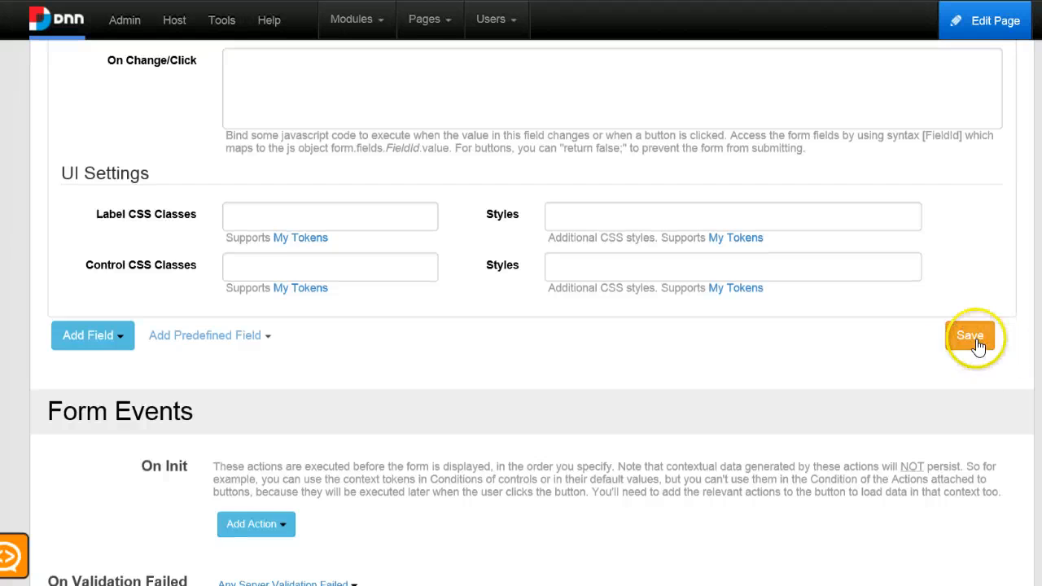
{"action": "left_click", "coordinate": [975, 339]}
{"action": "scroll", "coordinate": [973, 375], "scroll_direction": "down", "scroll_amount": 15}
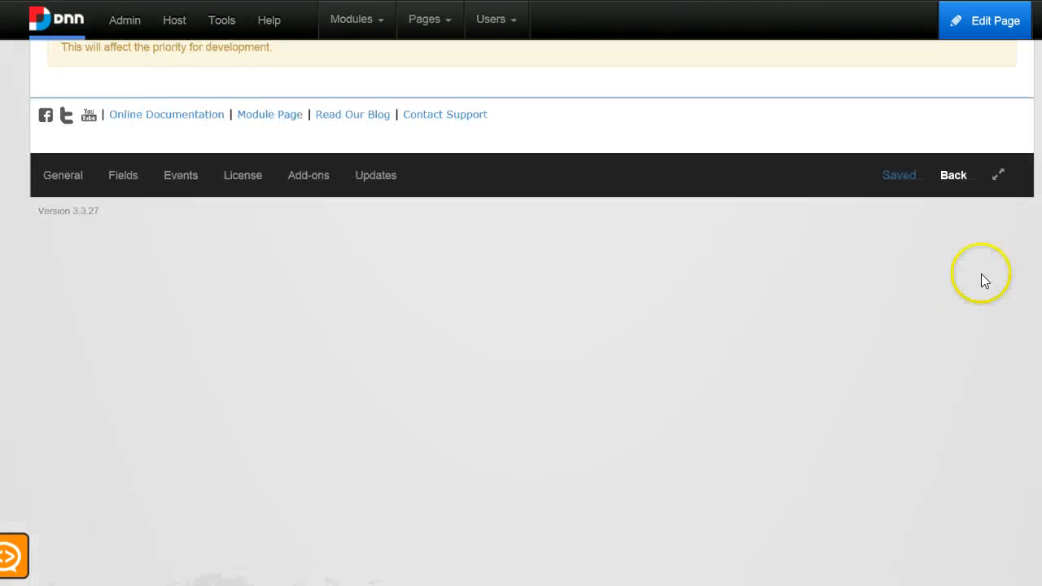
{"action": "left_click", "coordinate": [956, 189]}
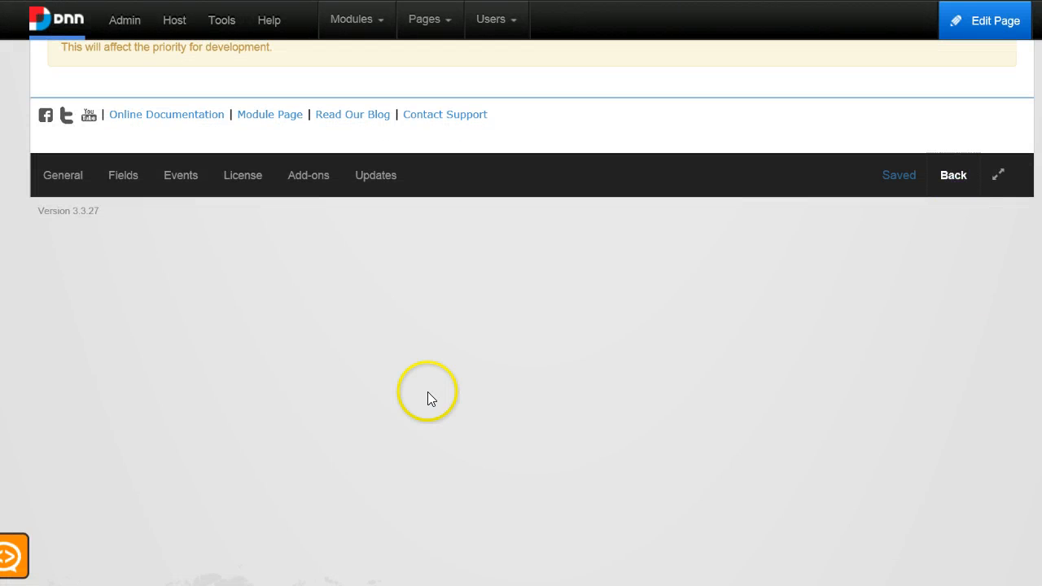
{"action": "scroll", "coordinate": [326, 408], "scroll_direction": "down", "scroll_amount": 5}
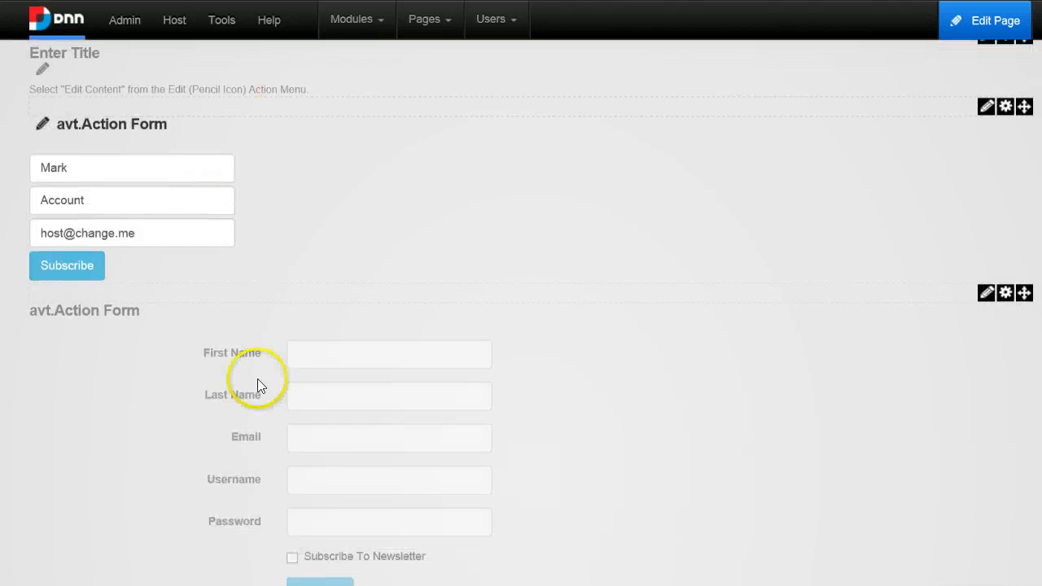
{"action": "left_click", "coordinate": [404, 126]}
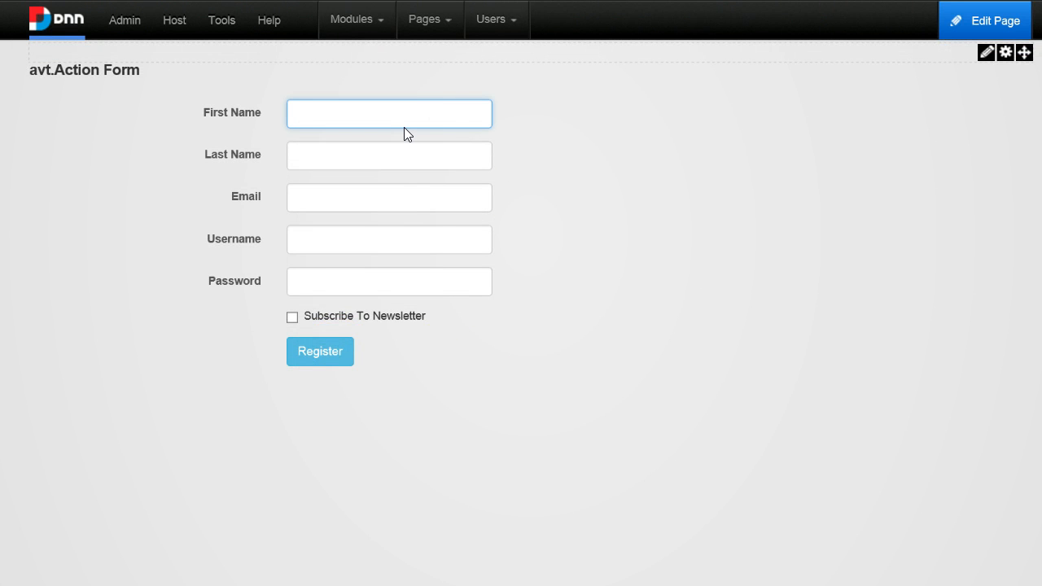
{"action": "key", "text": "ctrl+a"}
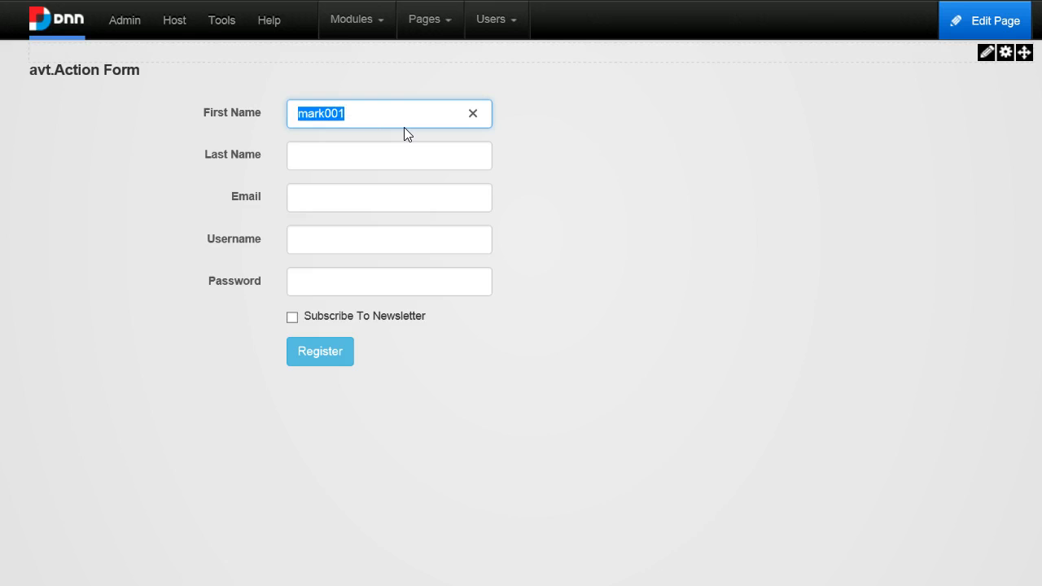
{"action": "left_click", "coordinate": [341, 160]}
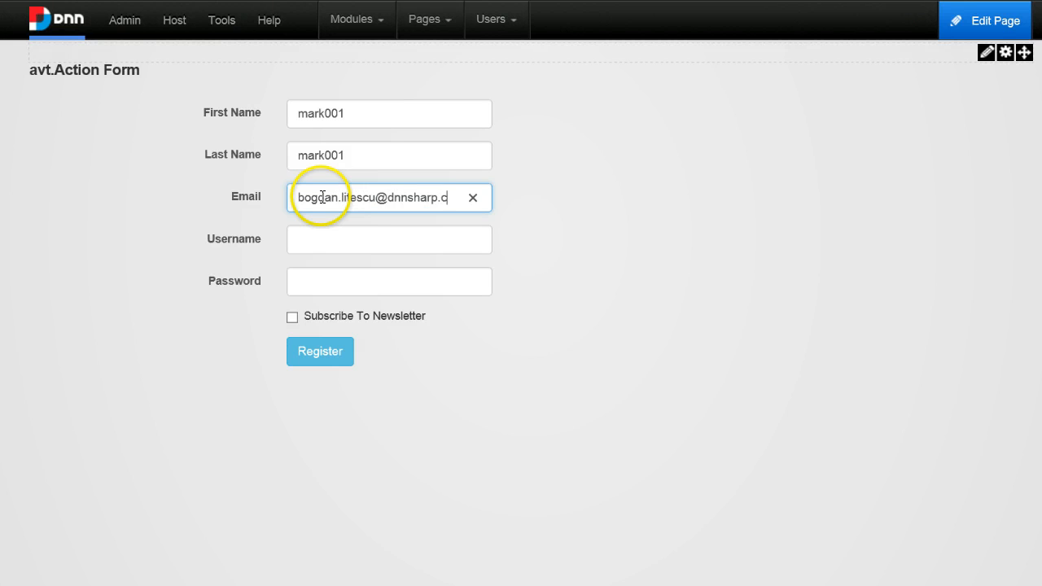
{"action": "type", "text": "om"}
{"action": "key", "text": "Tab"}
Enter the account password and change the Last Name to something.
{"action": "left_click", "coordinate": [338, 287]}
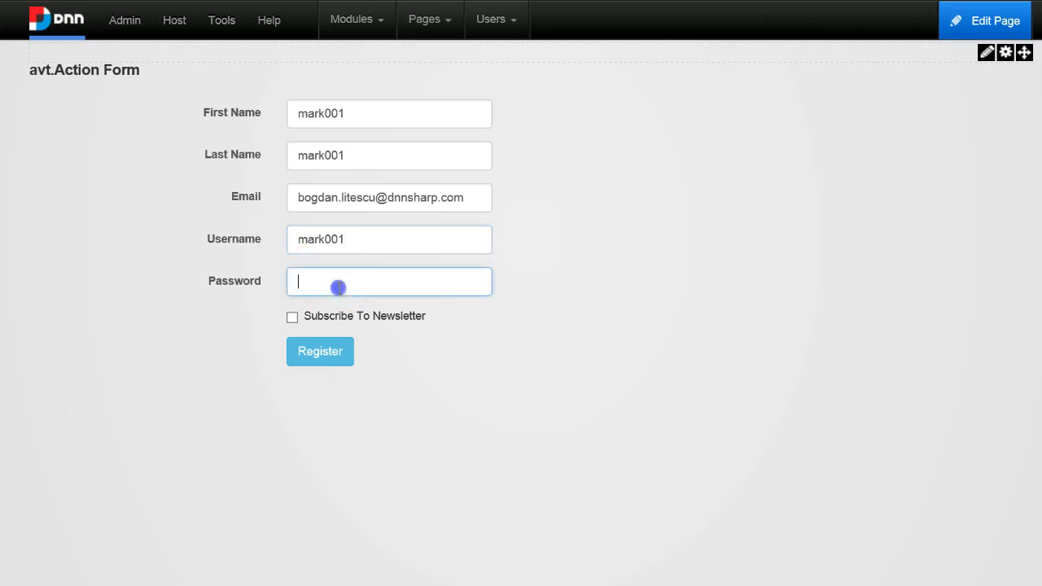
{"action": "double_click", "coordinate": [377, 151]}
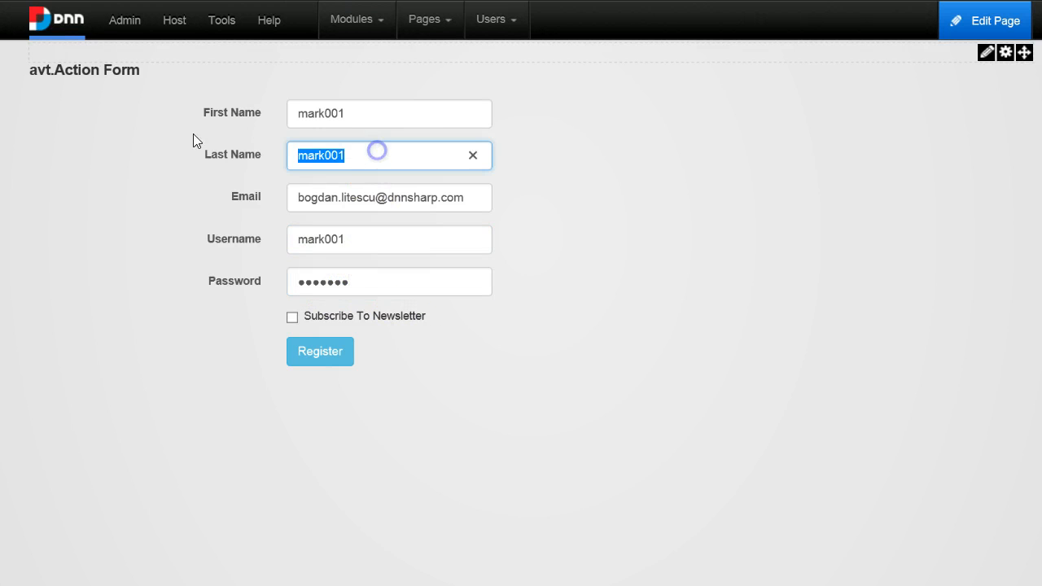
{"action": "double_click", "coordinate": [334, 155]}
{"action": "type", "text": "something"}
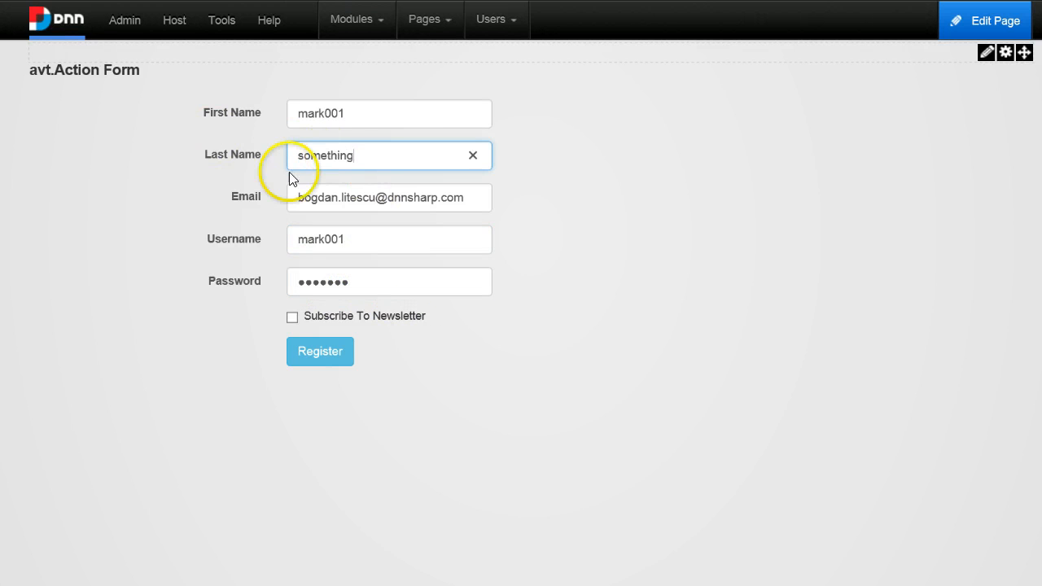
Tick Subscribe To Newsletter and submit the registration form.
{"action": "left_click", "coordinate": [295, 317]}
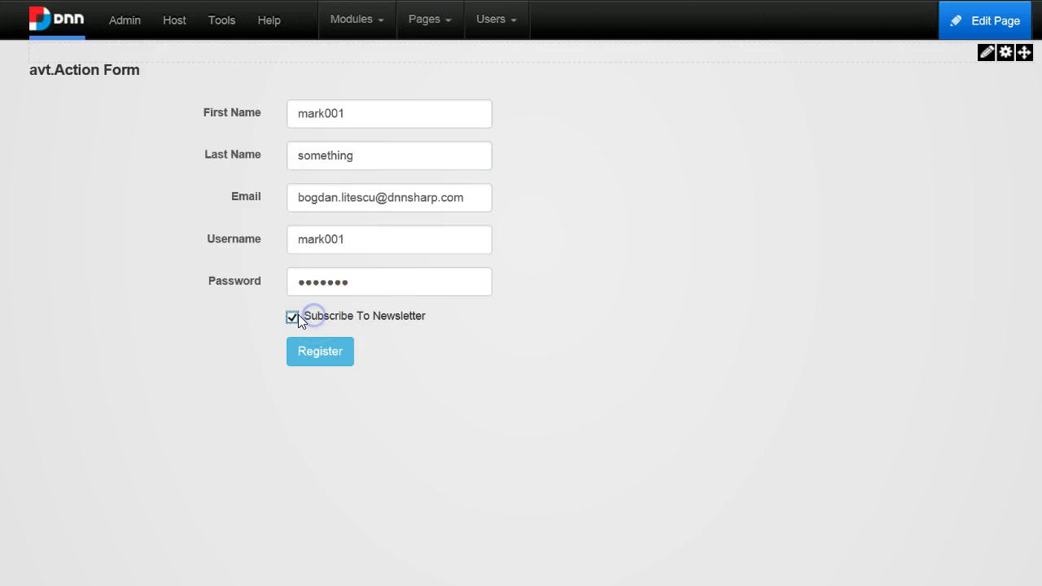
{"action": "left_click", "coordinate": [322, 352]}
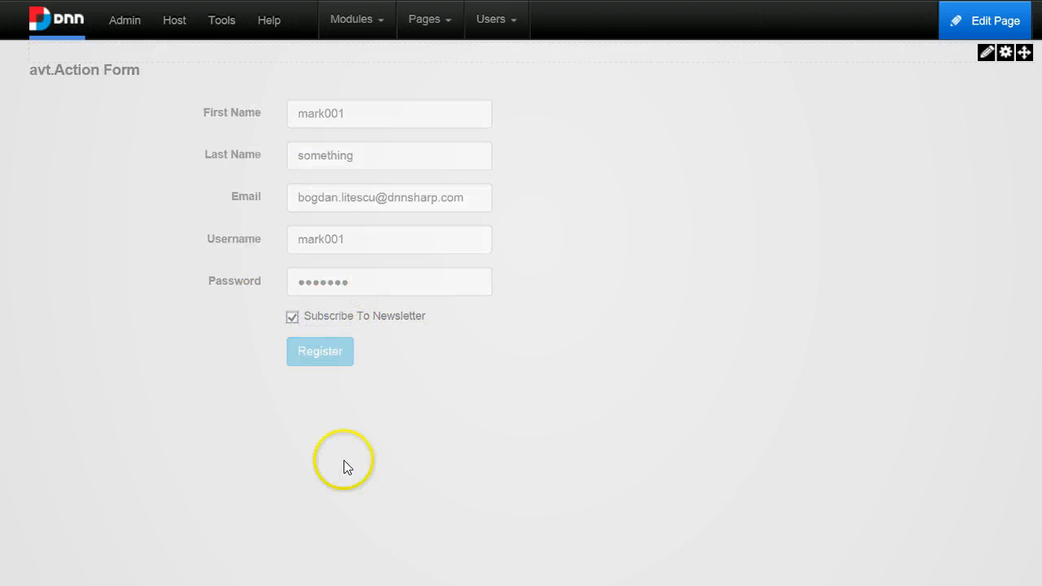
{"action": "left_click", "coordinate": [332, 364]}
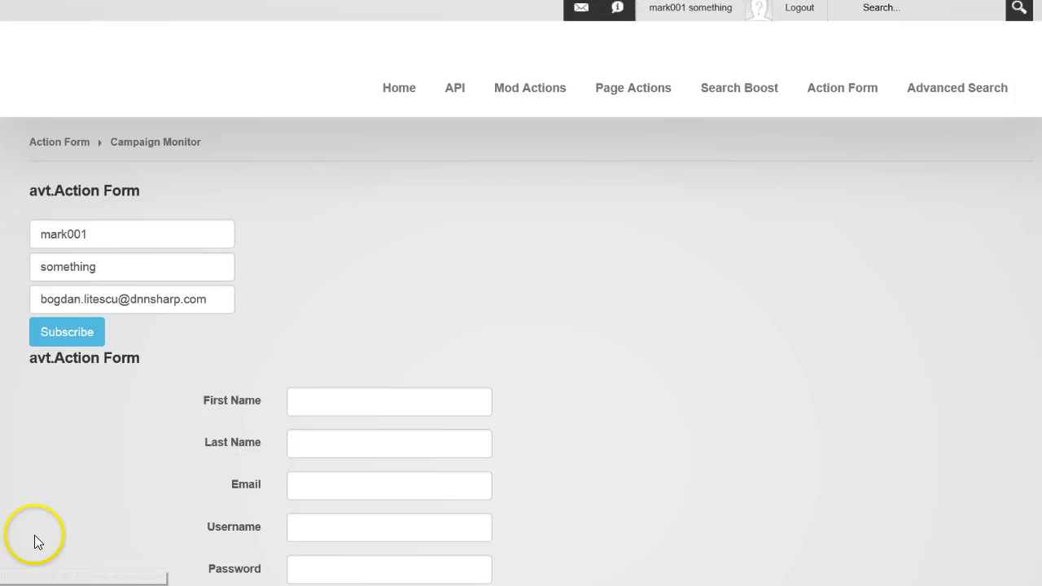
{"action": "scroll", "coordinate": [447, 386], "scroll_direction": "down", "scroll_amount": 3}
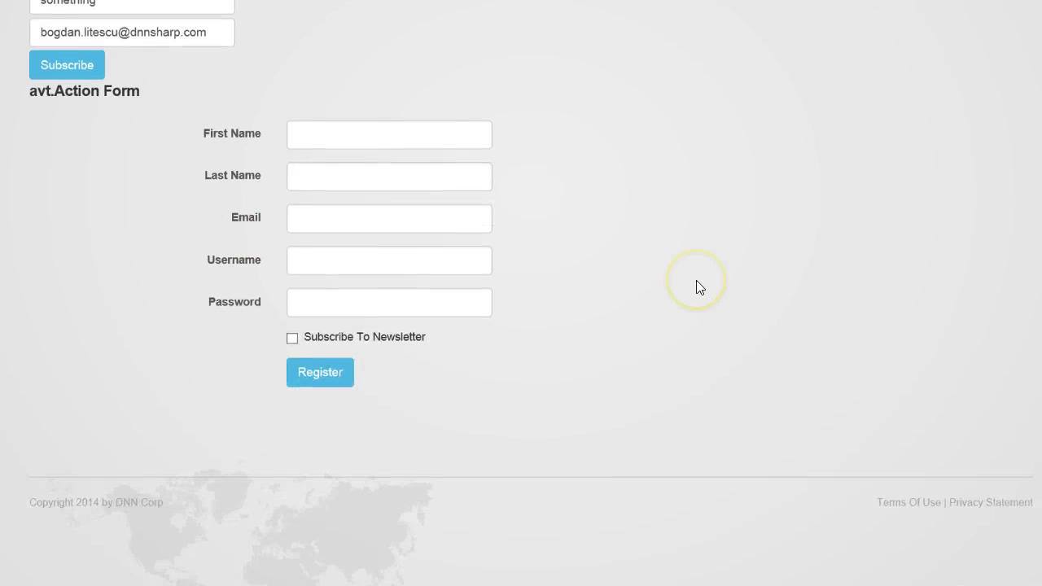